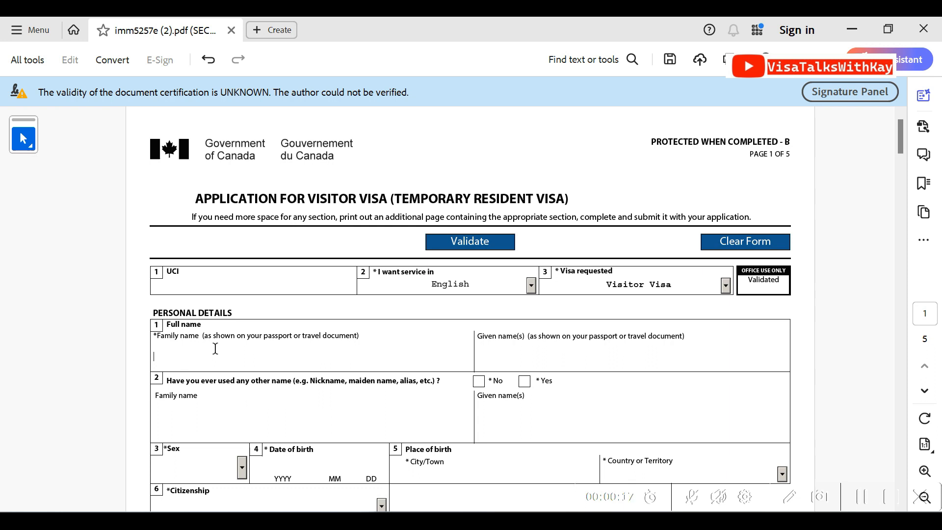
Enter the applicant's family and given names and answer No to having used any other name
key(Tab)
text(T)
key(Tab)
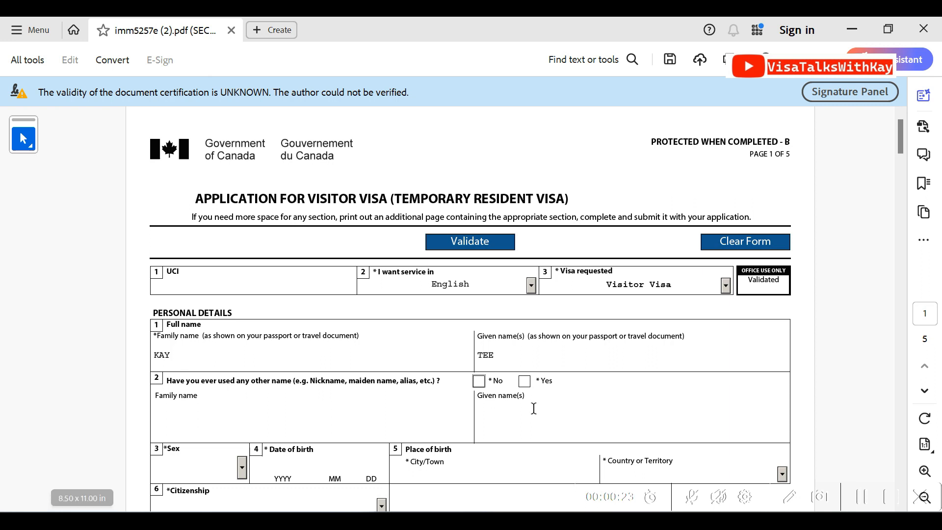
click(479, 382)
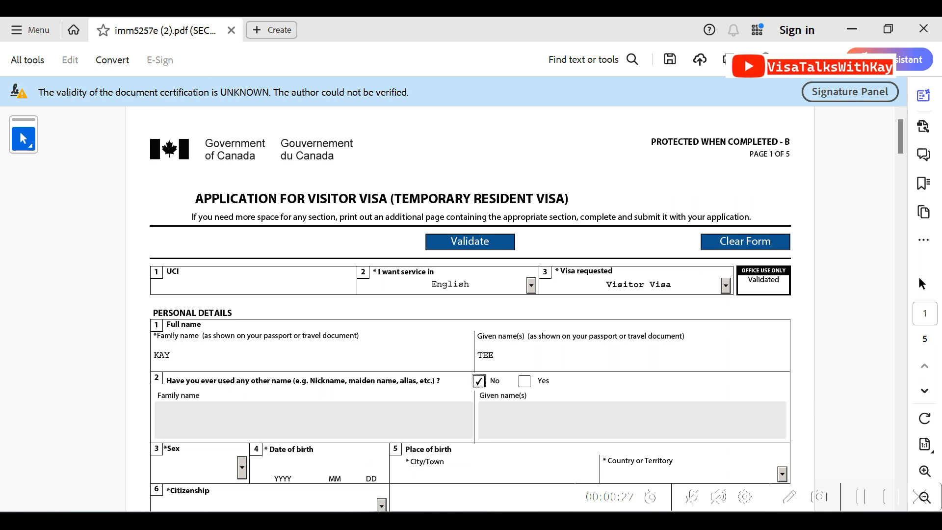
Set the sex to M Male and fill in the applicant's date of birth
drag(903, 147, 904, 165)
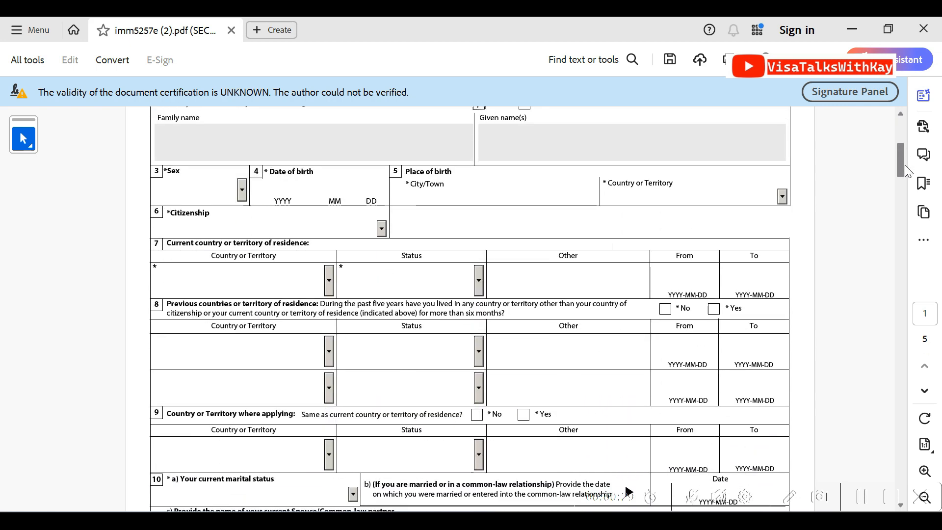
click(242, 190)
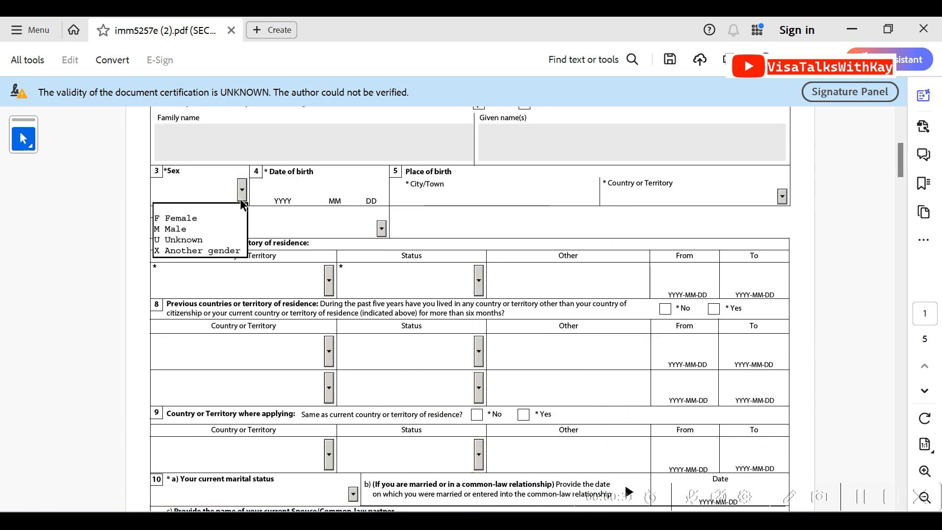
click(204, 228)
click(281, 195)
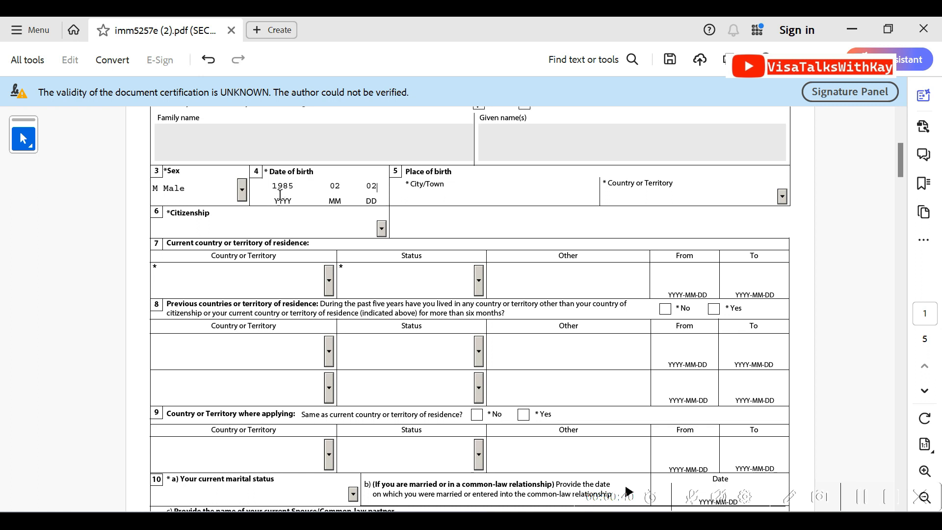
Enter LANTANG/PLATEAU as the city or town of birth
click(409, 197)
text(TANTANG/PLATEA)
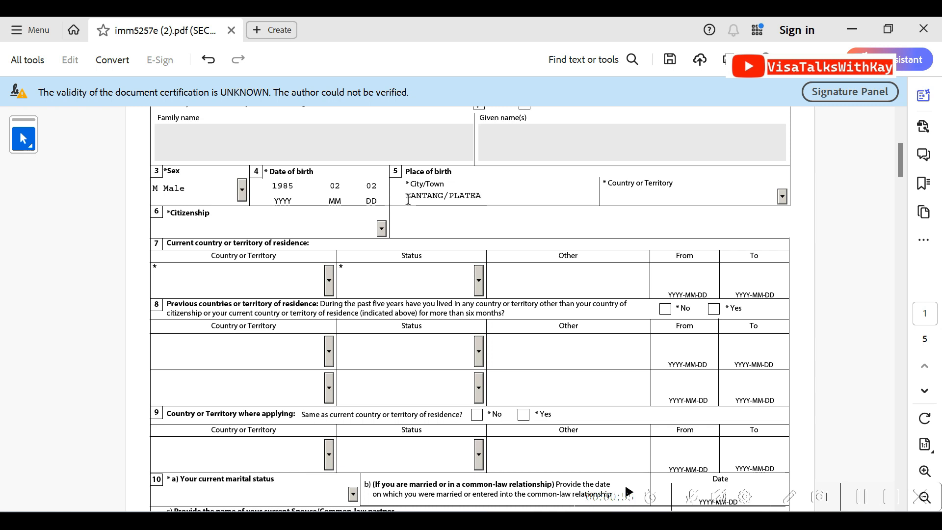
Set the country or territory of birth to Nigeria
key(Tab)
key(n)
key(n)
key(n)
key(n)
key(n)
key(n)
key(n)
key(n)
key(n)
key(n)
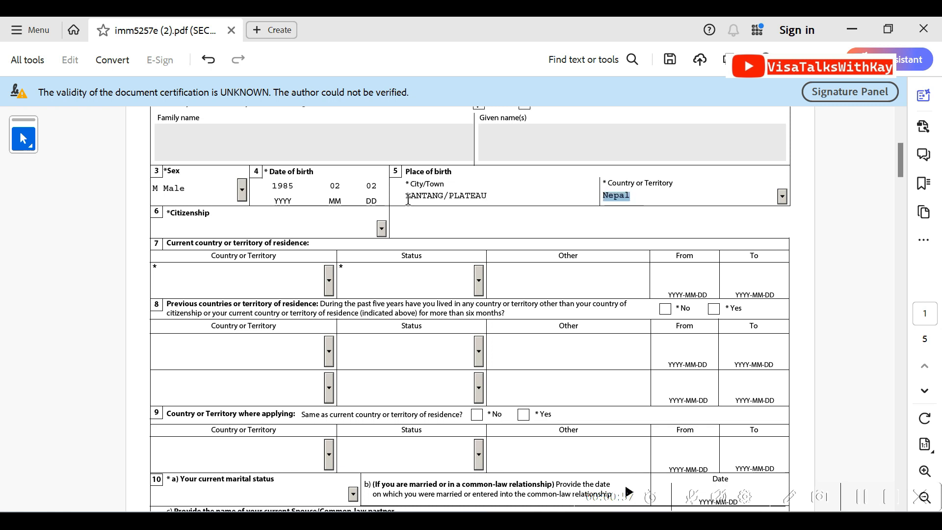
key(n)
key(Tab)
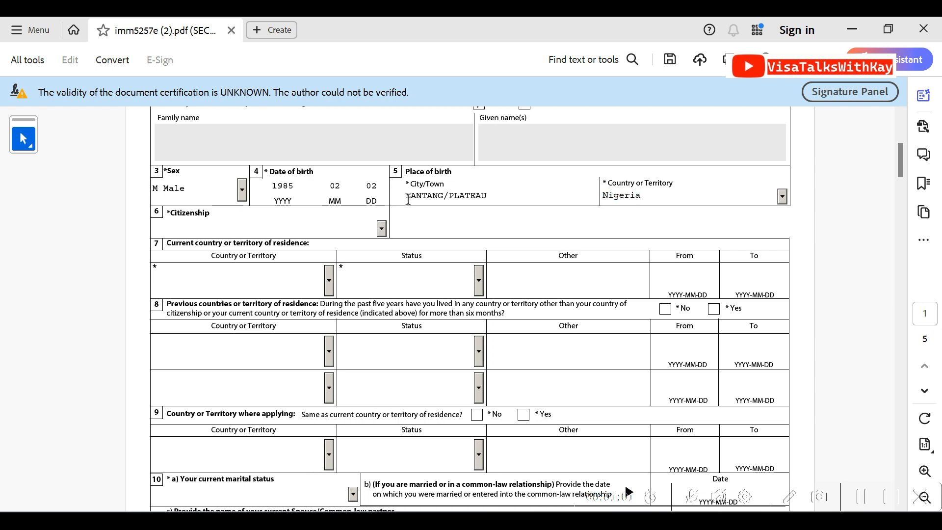
click(781, 196)
mouse_move(782, 268)
mouse_down()
mouse_move(782, 245)
mouse_move(783, 264)
mouse_up()
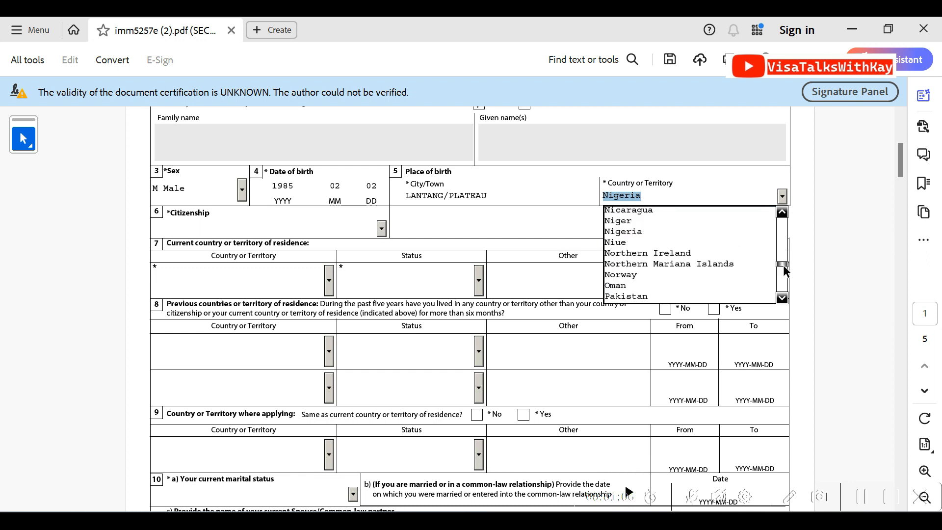
click(672, 233)
Set the applicant's citizenship to Nigeria in question 6
click(382, 230)
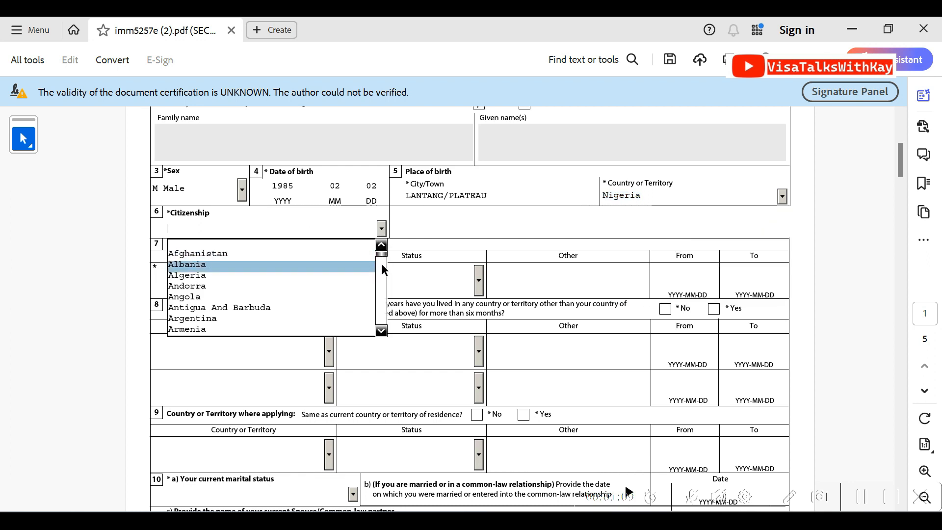
drag(383, 331, 384, 331)
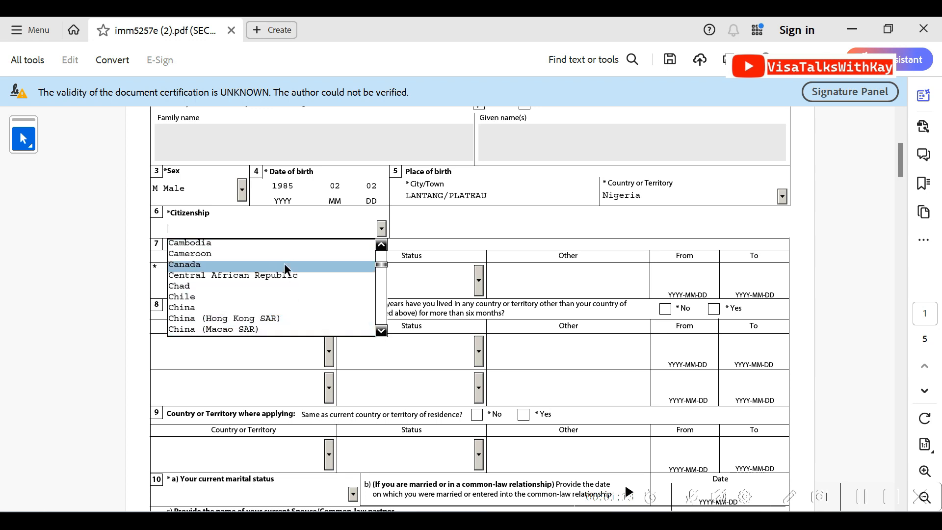
key(n)
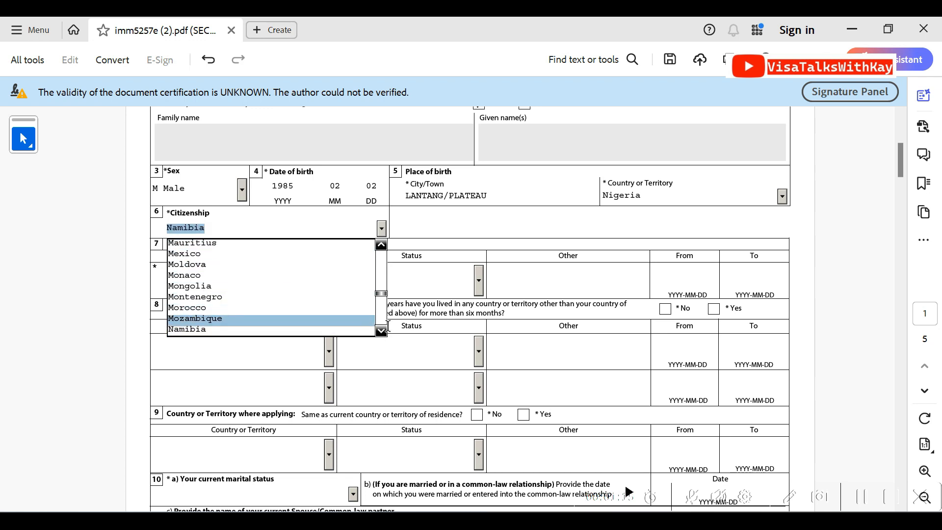
key(n)
key(n)
key(n)
key(n)
key(n)
key(n)
key(n)
key(n)
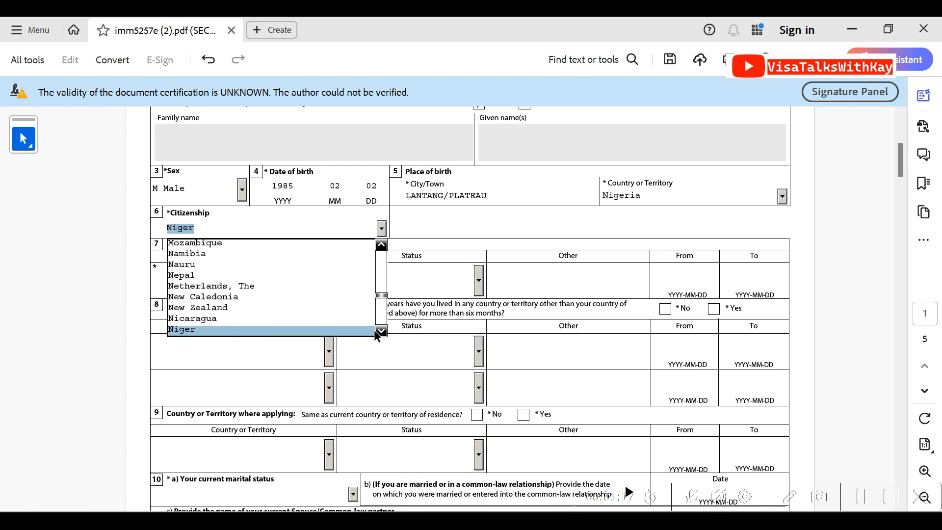
click(328, 329)
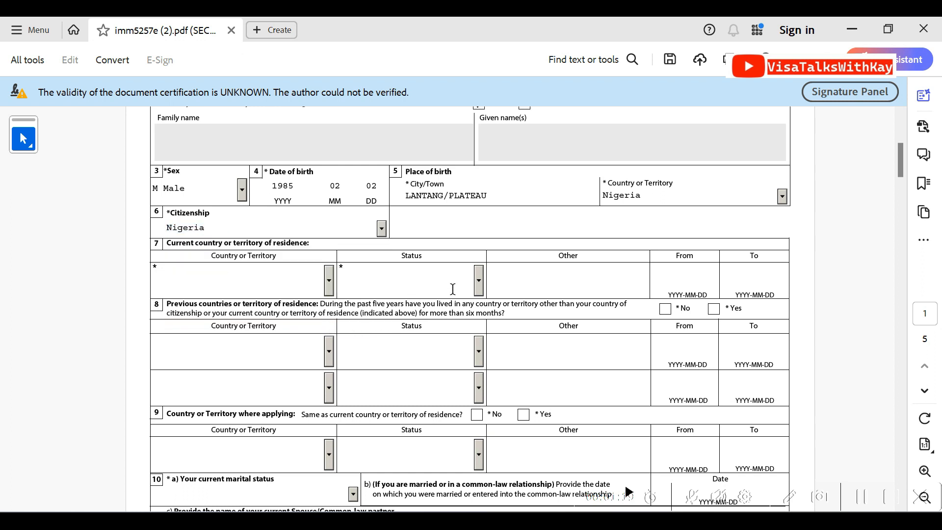
Set the current country of residence to Nigeria with the status Citizen in question 7
click(329, 282)
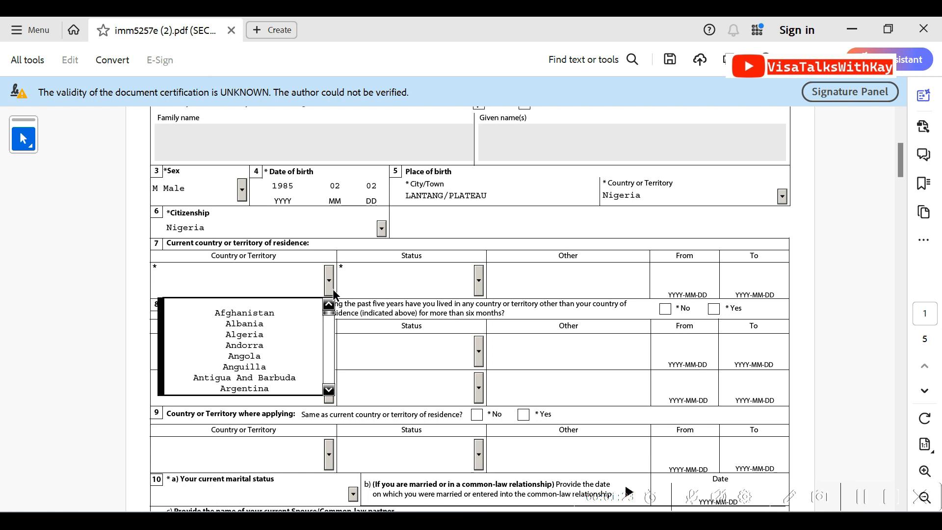
key(n)
key(n)
key(n)
key(n)
key(n)
key(n)
key(n)
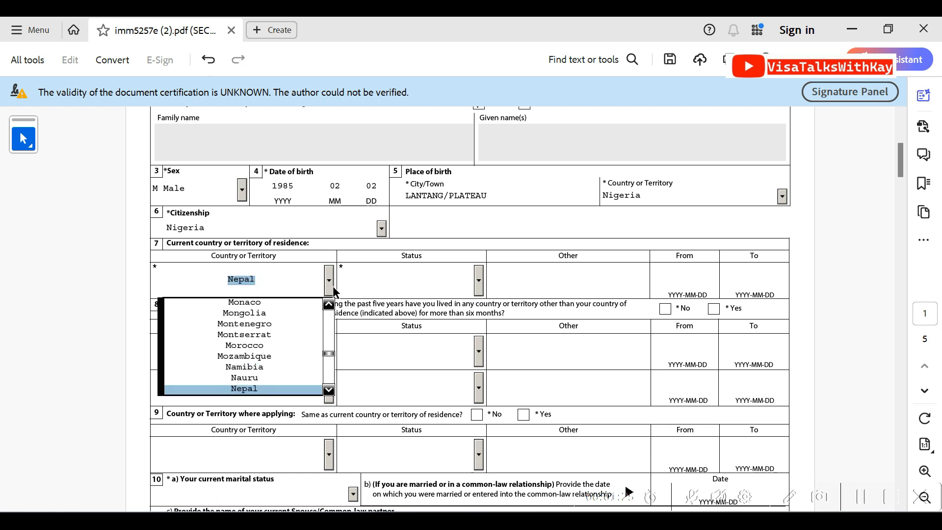
key(n)
key(n)
key(n)
key(n)
key(n)
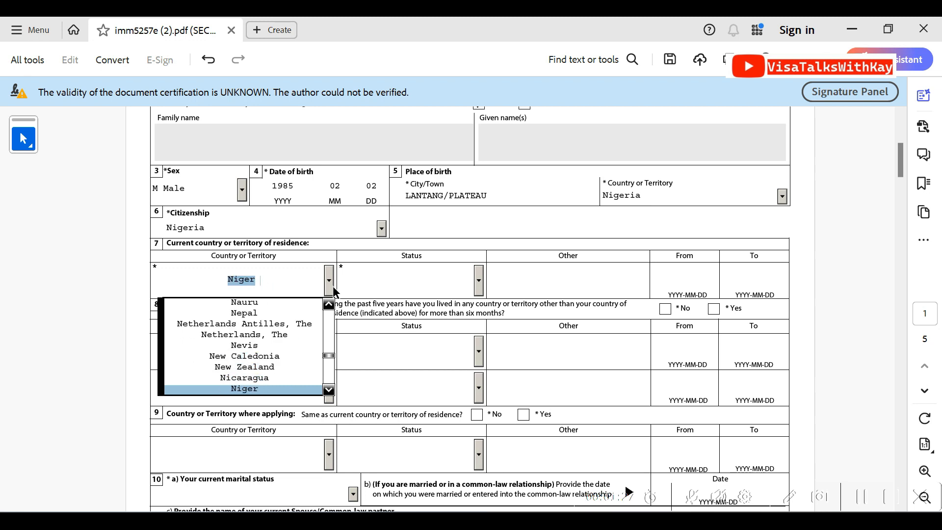
click(267, 376)
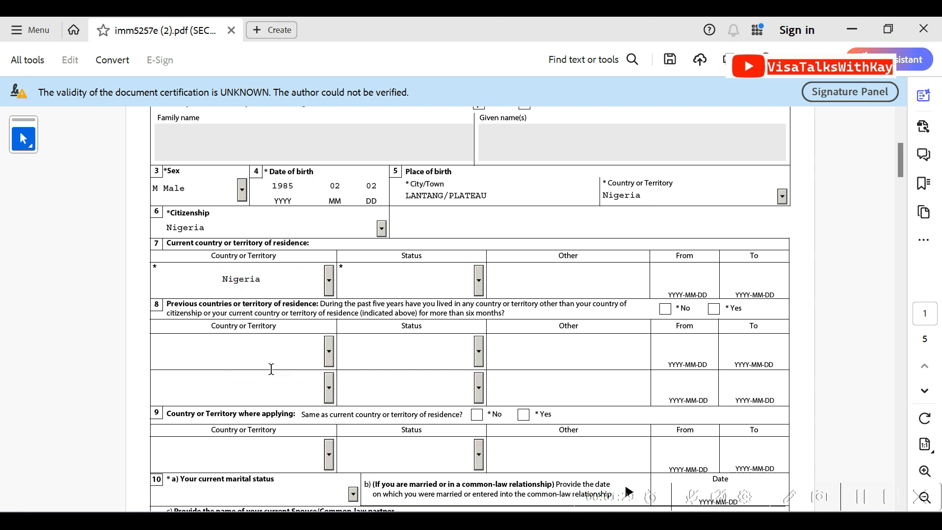
click(479, 292)
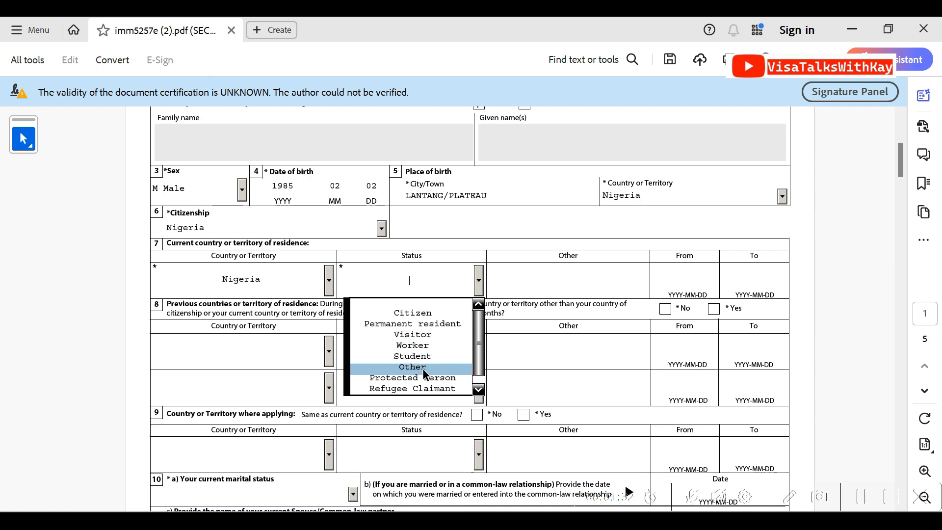
click(418, 314)
Try Student and Worker as the current residence status, and return it to Citizen
click(480, 287)
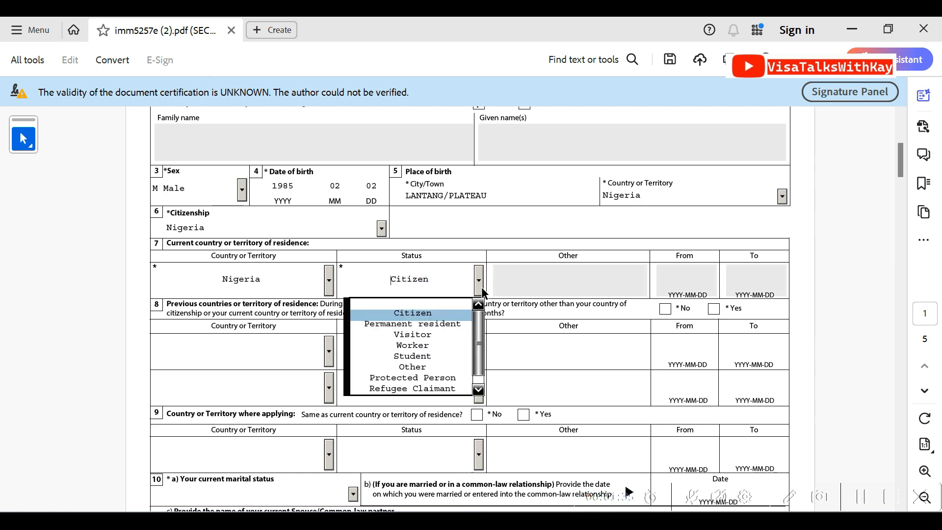
click(452, 355)
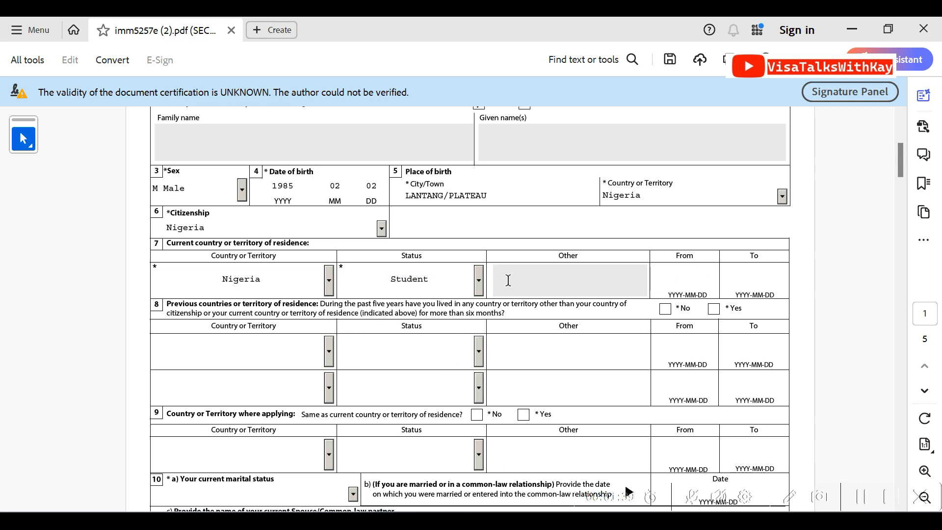
click(469, 288)
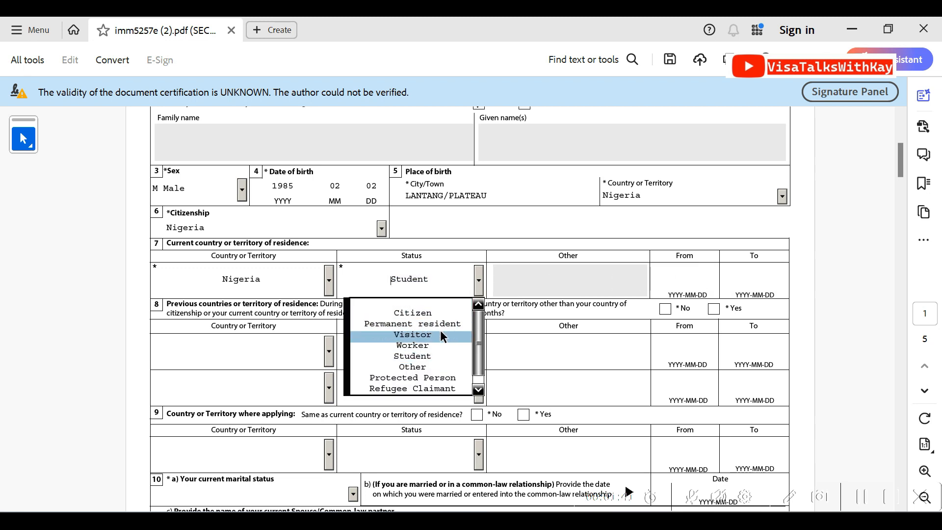
click(437, 344)
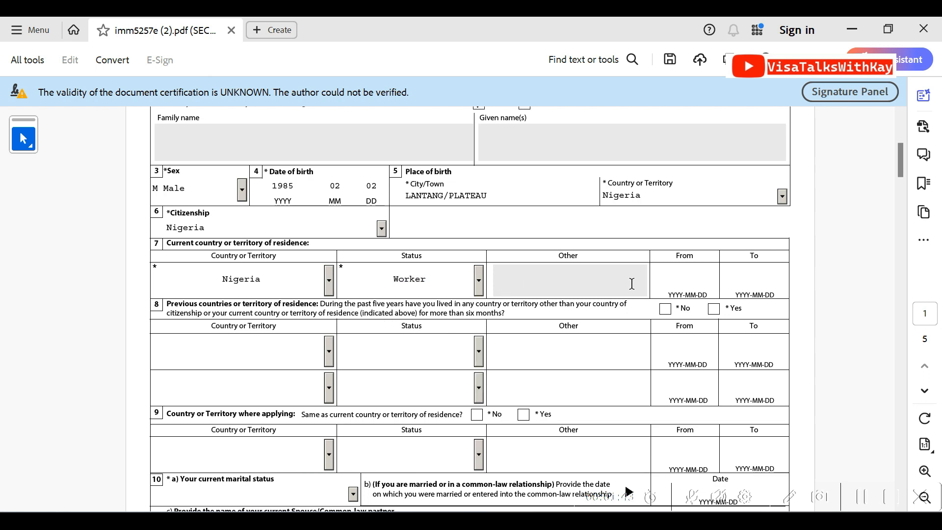
click(478, 280)
click(410, 311)
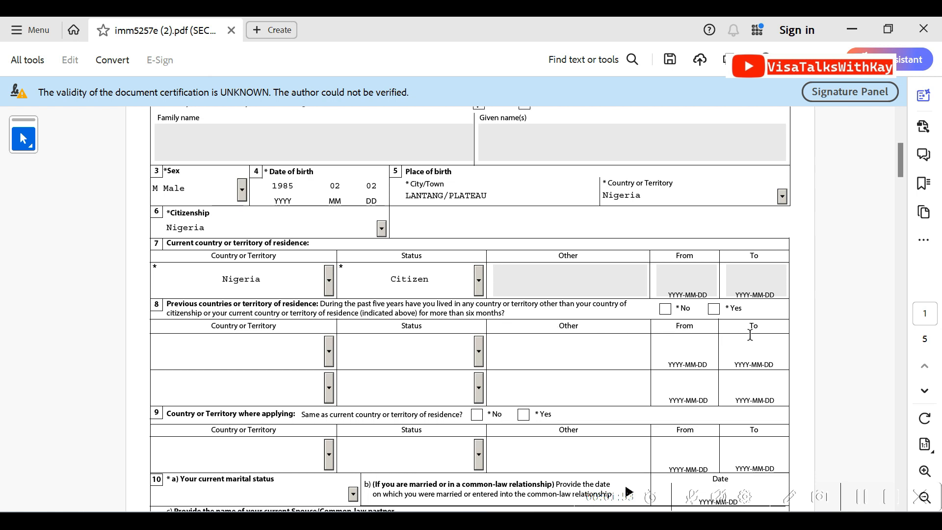
Answer No to previous countries of residence in question 8, also trying Yes to view its status options
click(664, 310)
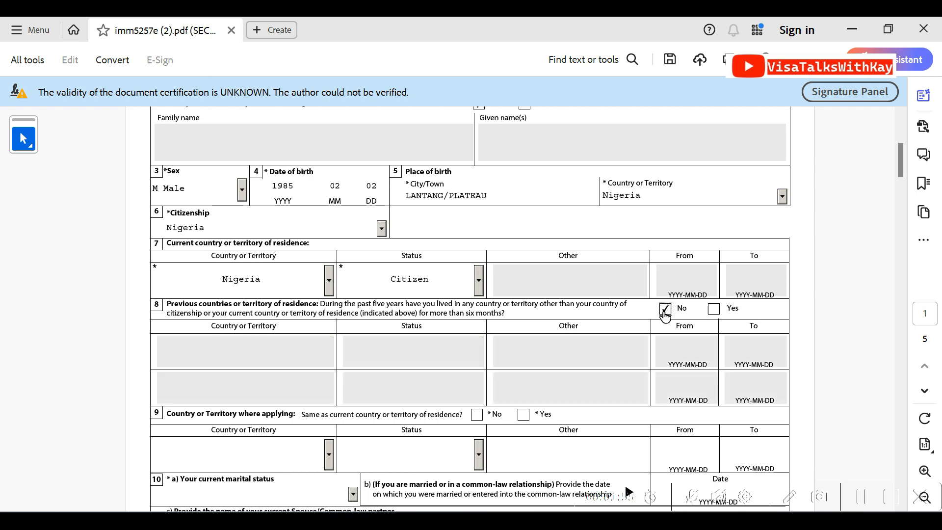
click(713, 309)
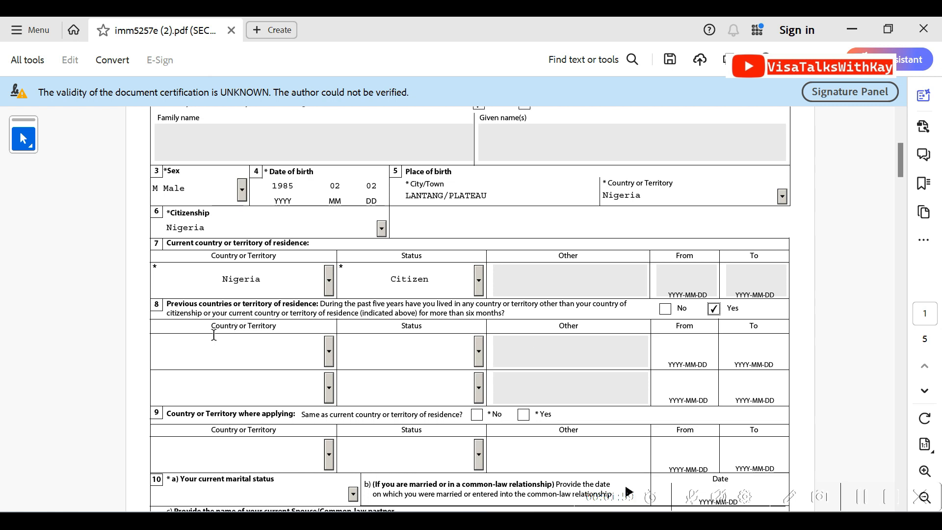
click(331, 359)
click(334, 360)
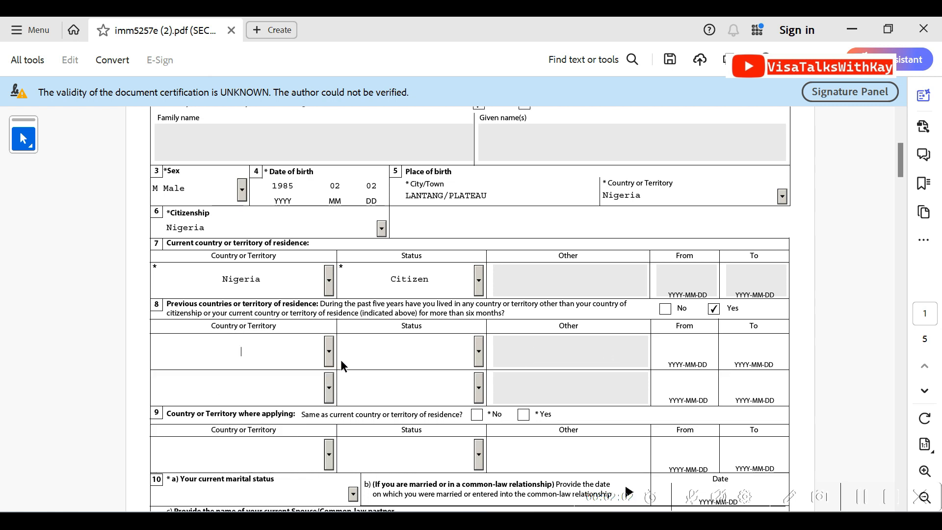
click(478, 361)
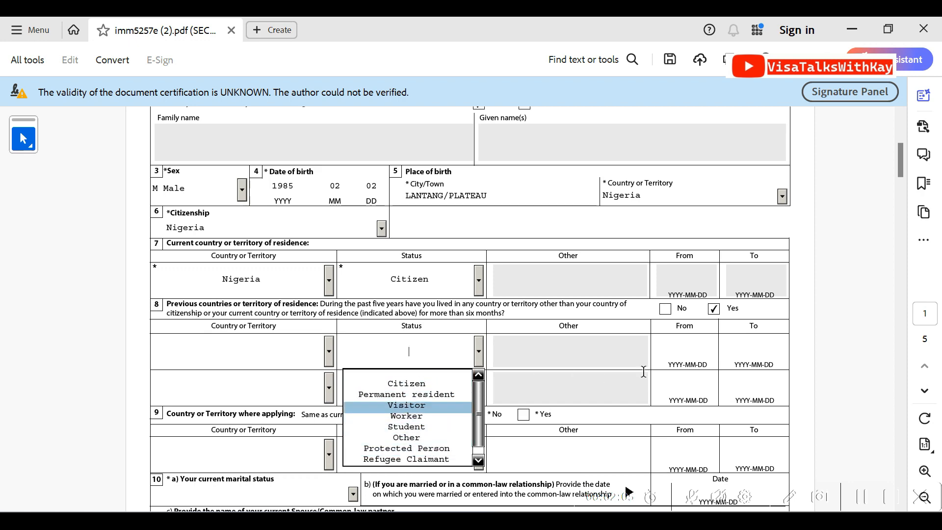
click(665, 308)
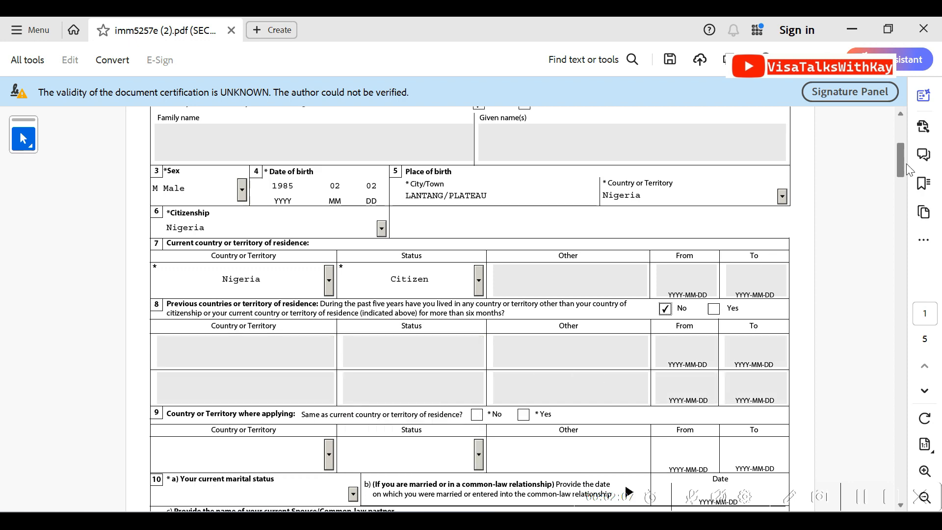
Answer Yes in question 9 to applying from the current country of residence, also trying the No option
drag(903, 165, 903, 188)
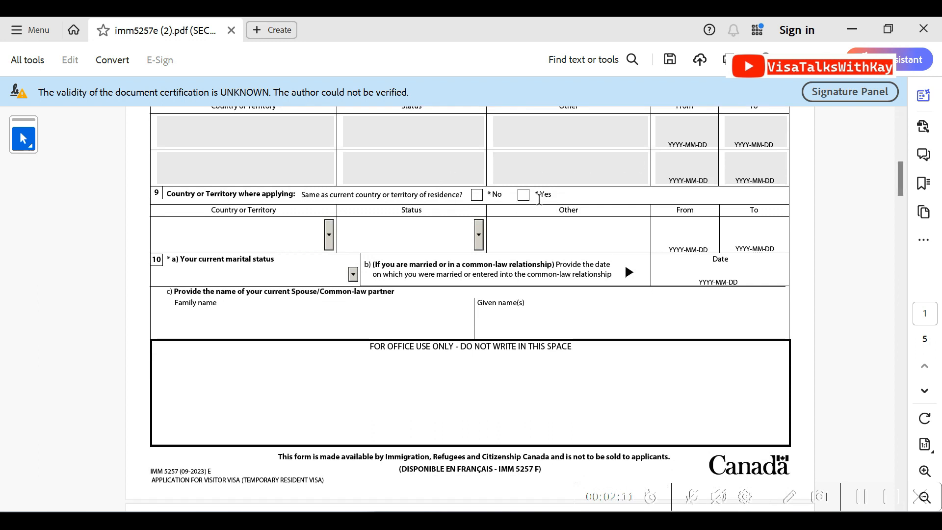
click(523, 195)
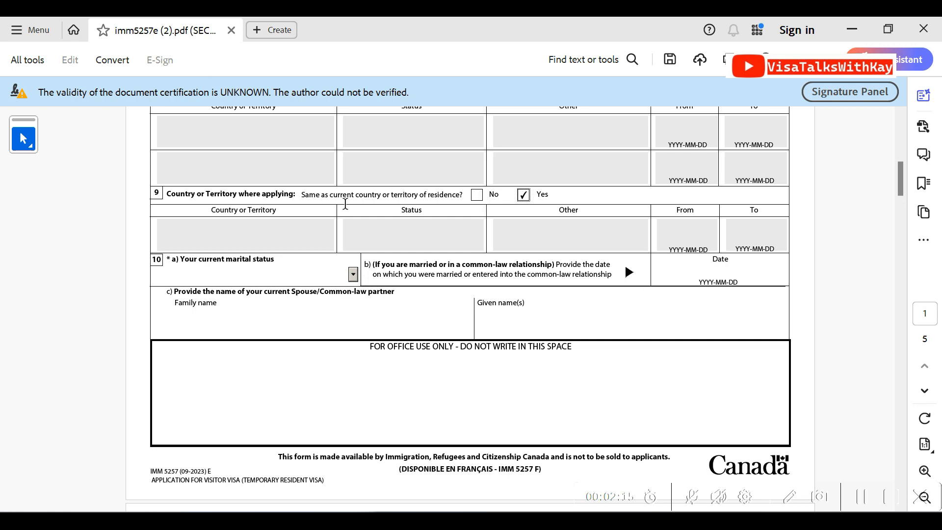
click(476, 195)
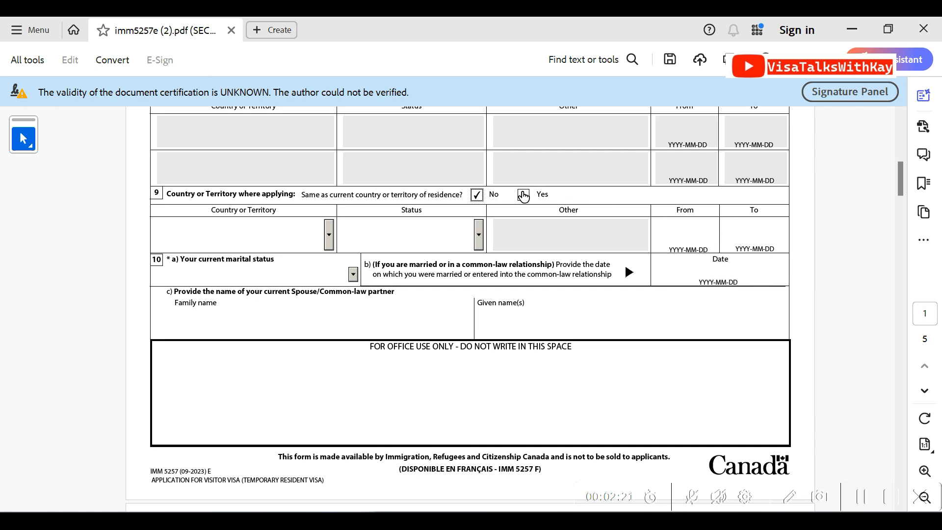
click(523, 195)
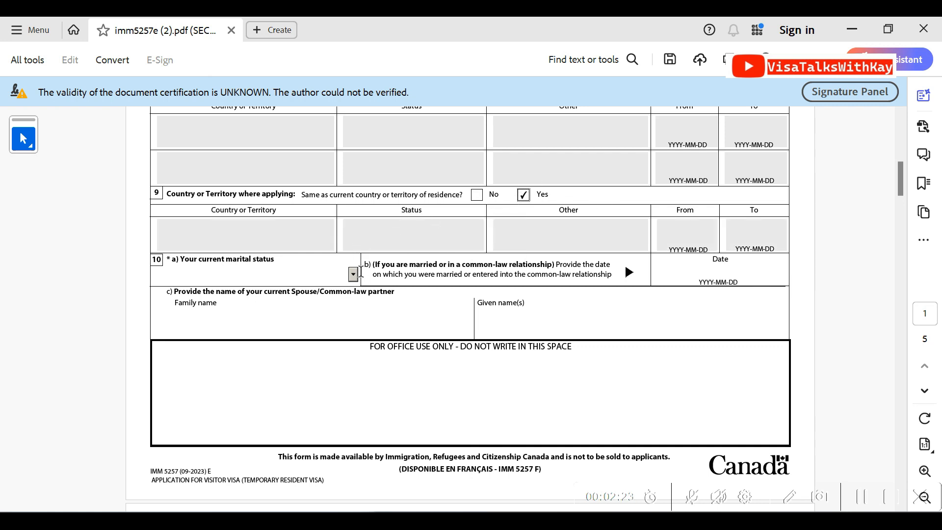
Set the current marital status in question 10 to Single
click(353, 274)
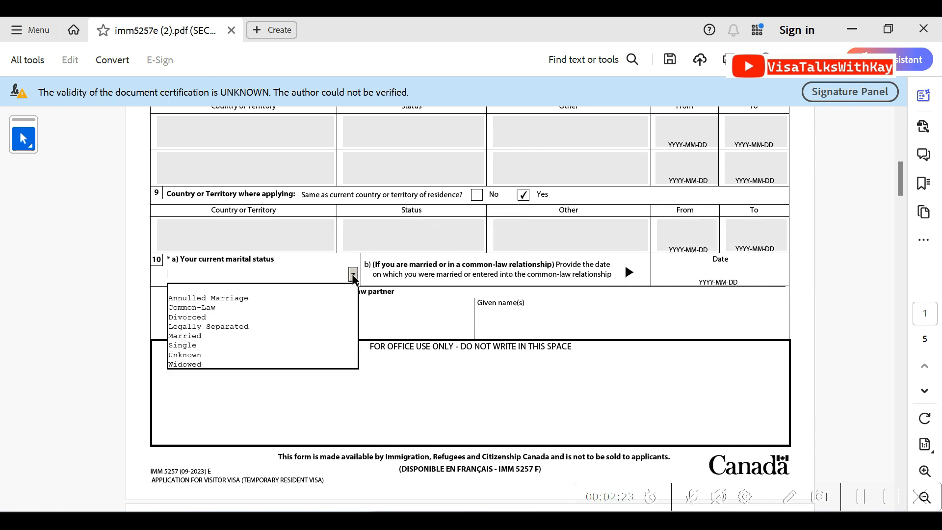
click(285, 346)
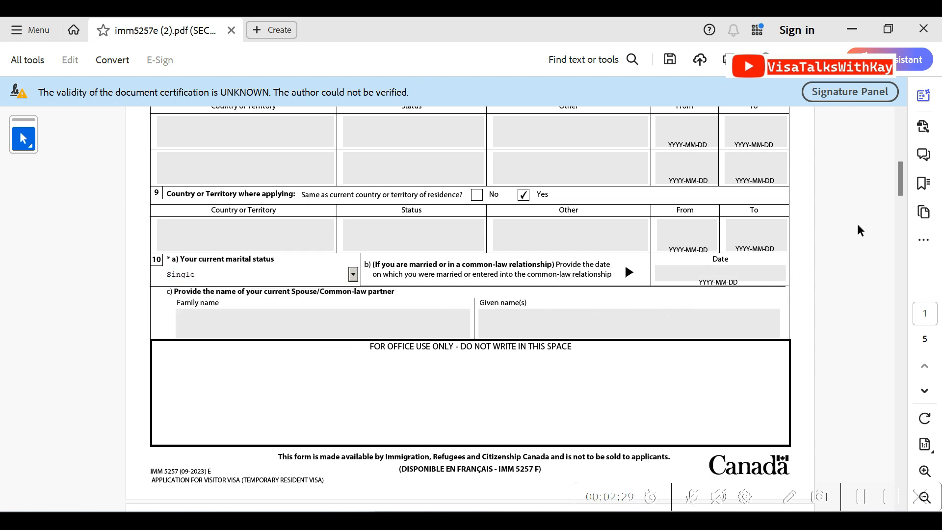
drag(902, 170, 902, 209)
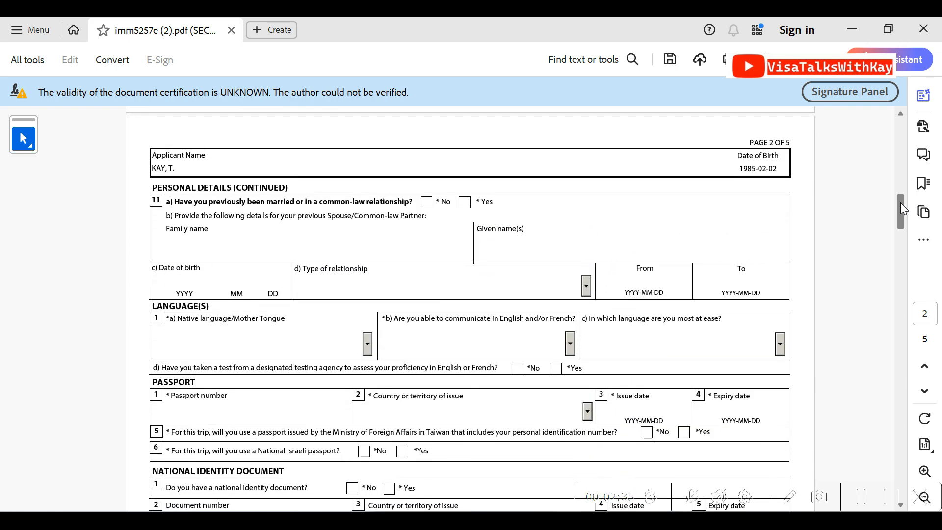
Answer No in question 11a on previous relationships, and set the mother tongue to Agbor and the communication language to English
click(426, 202)
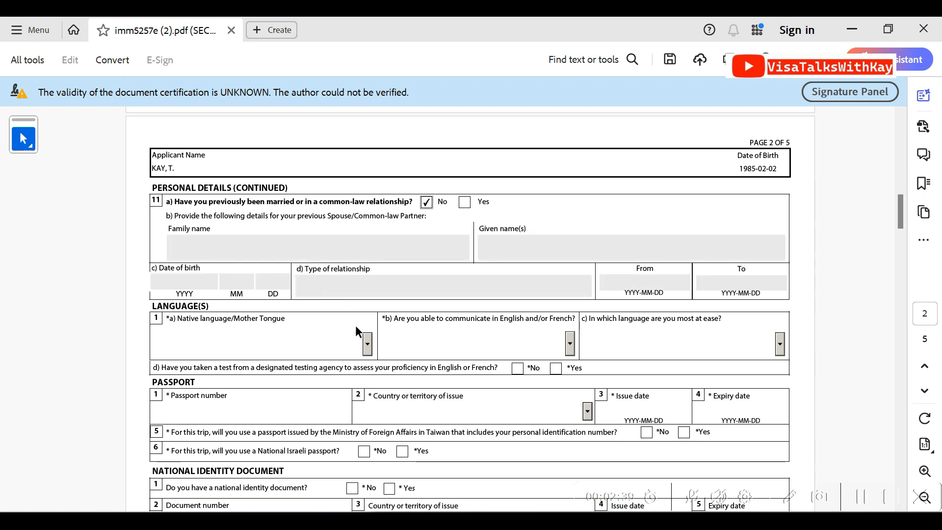
click(368, 343)
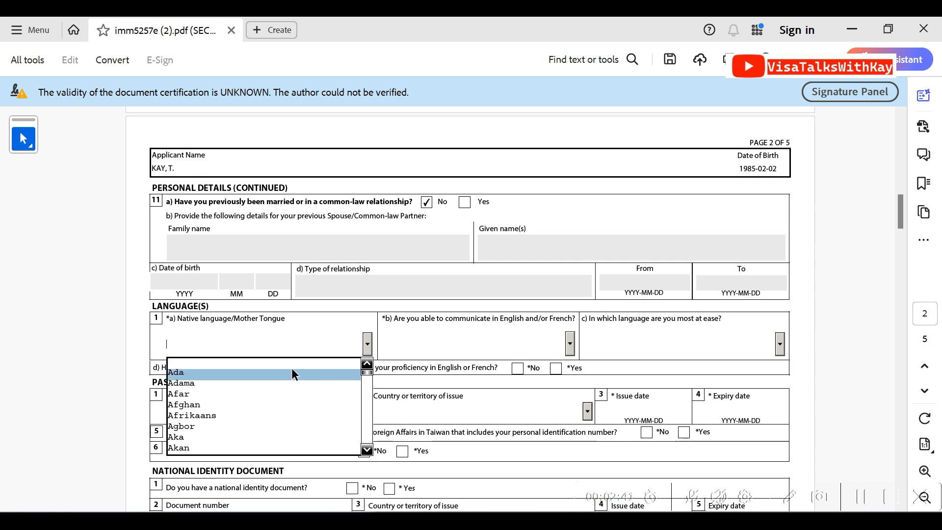
click(250, 426)
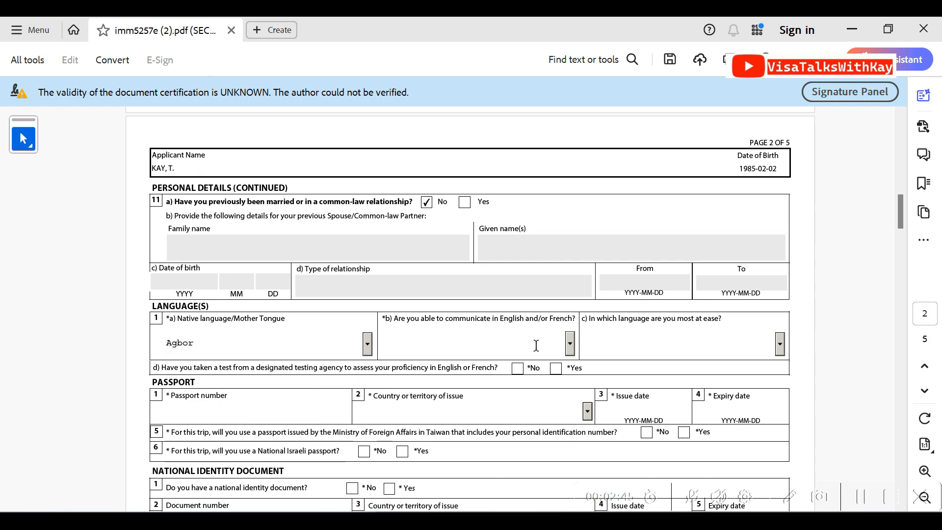
click(571, 345)
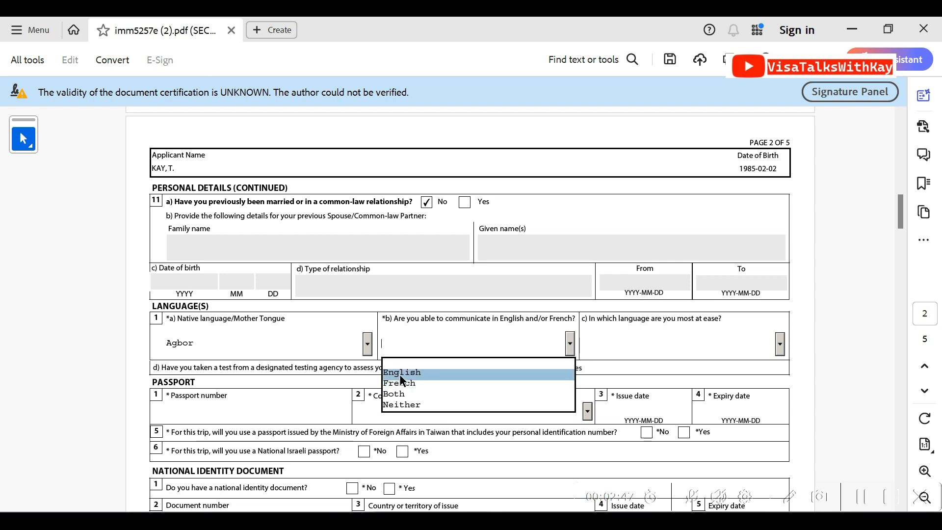
click(399, 375)
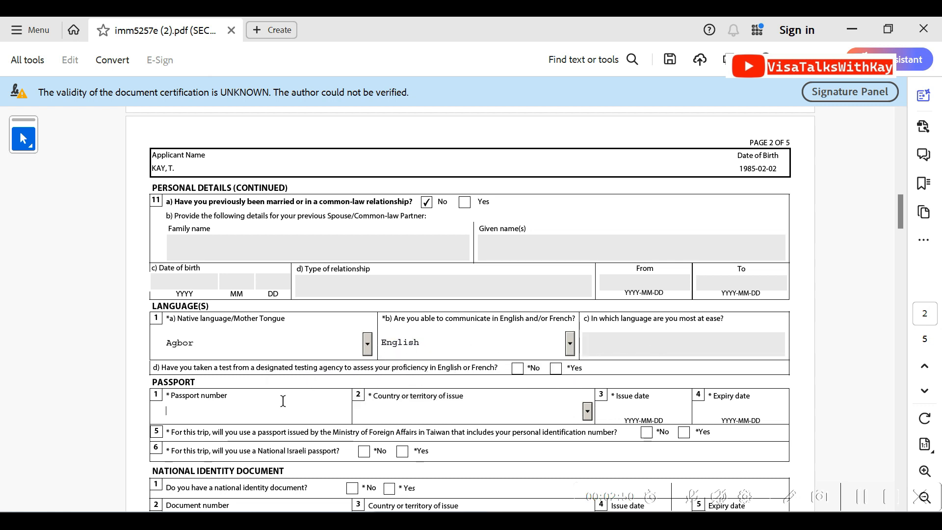
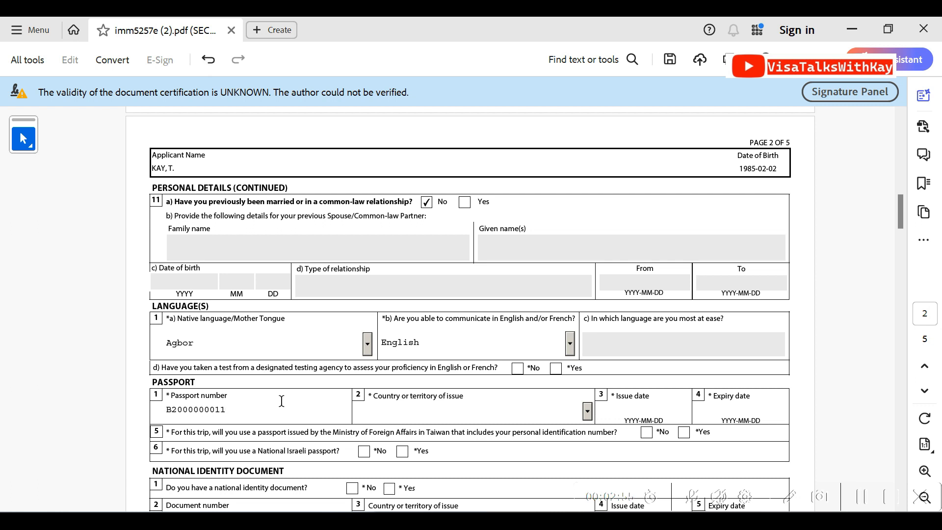
Enter the passport number and set the passport's country of issue to NGA (Nigeria)
key(Tab)
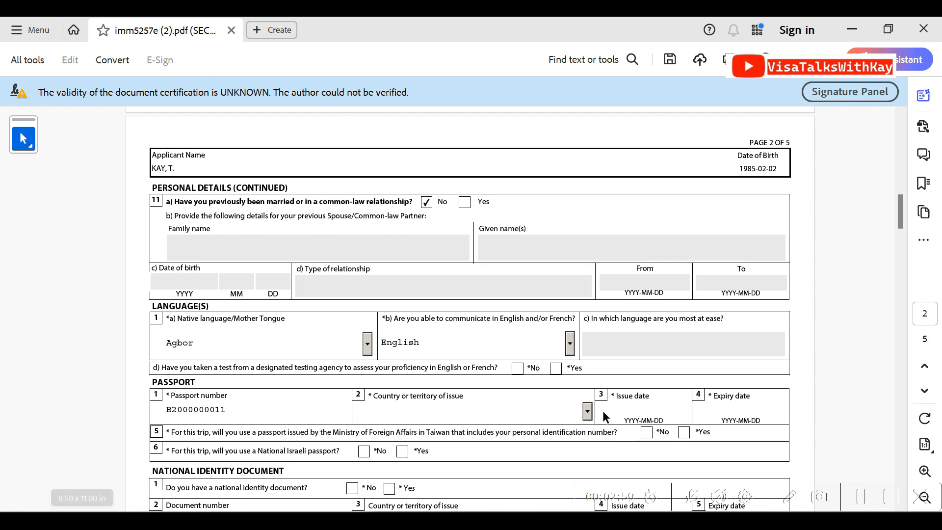
click(587, 411)
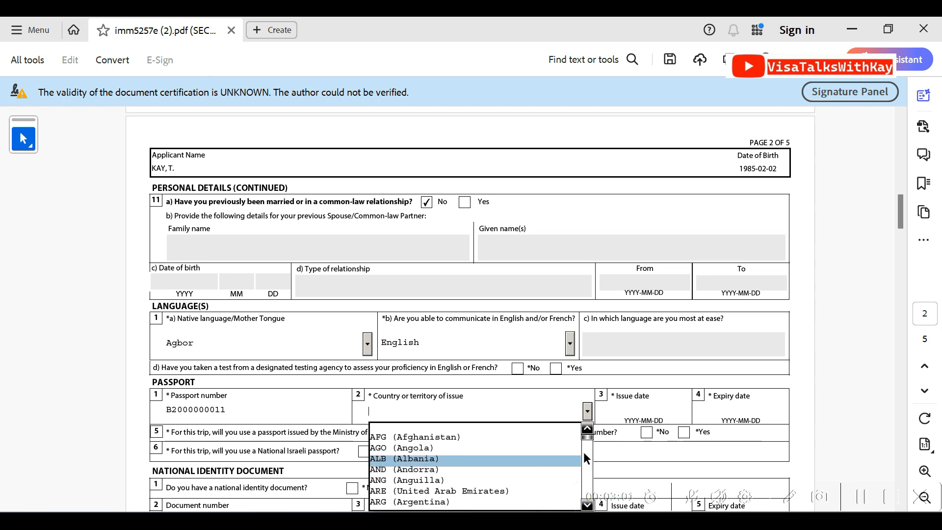
text(N)
key(Down)
key(Down)
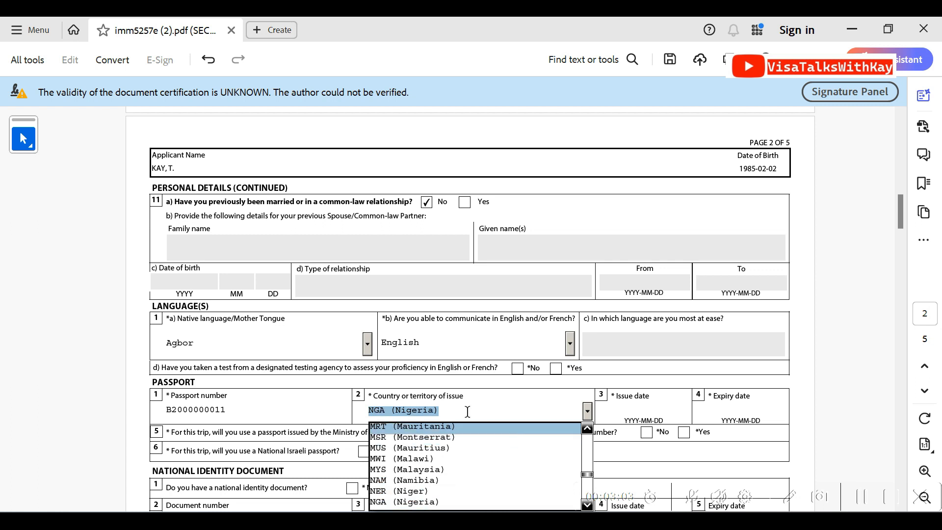
Set the passport's issue date to 2023-06-13
click(639, 416)
click(683, 416)
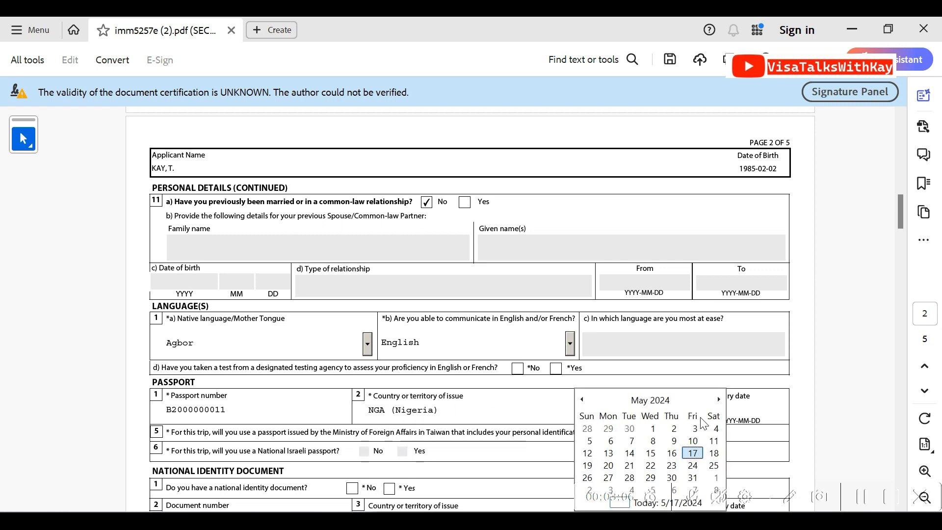
click(655, 400)
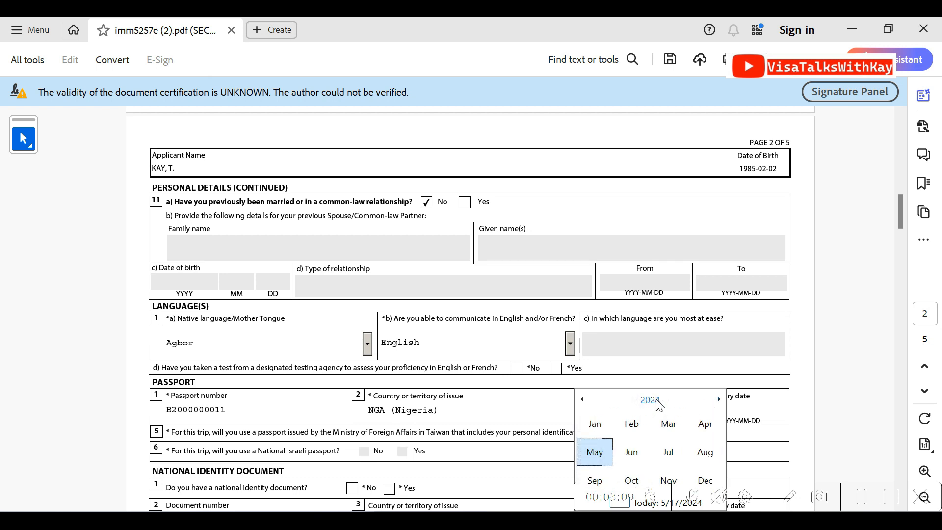
click(656, 400)
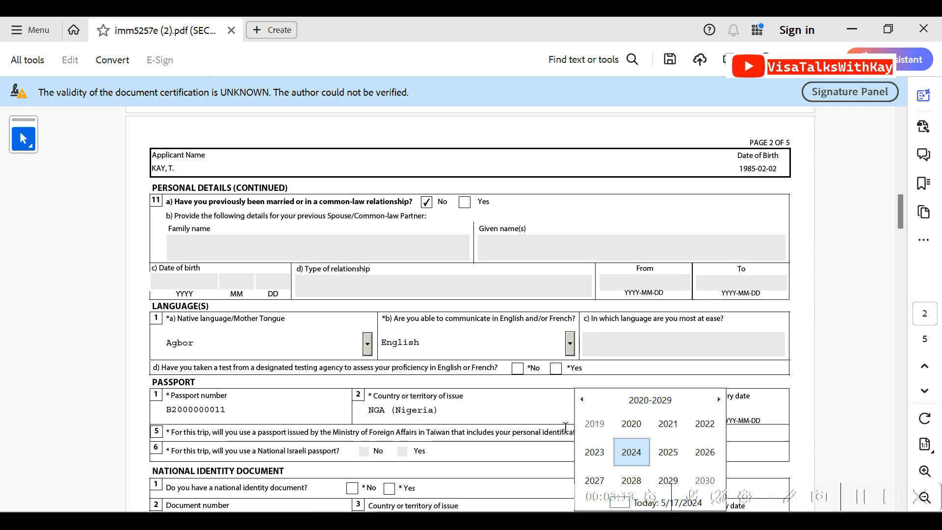
click(595, 454)
click(622, 452)
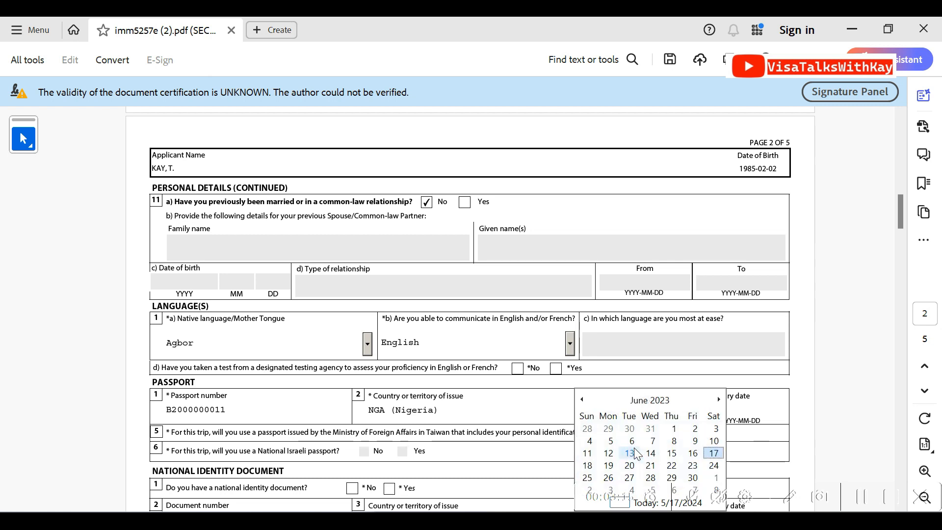
click(632, 449)
Set the passport's expiry date to 2033-06-12
click(734, 408)
click(791, 413)
click(755, 407)
click(755, 408)
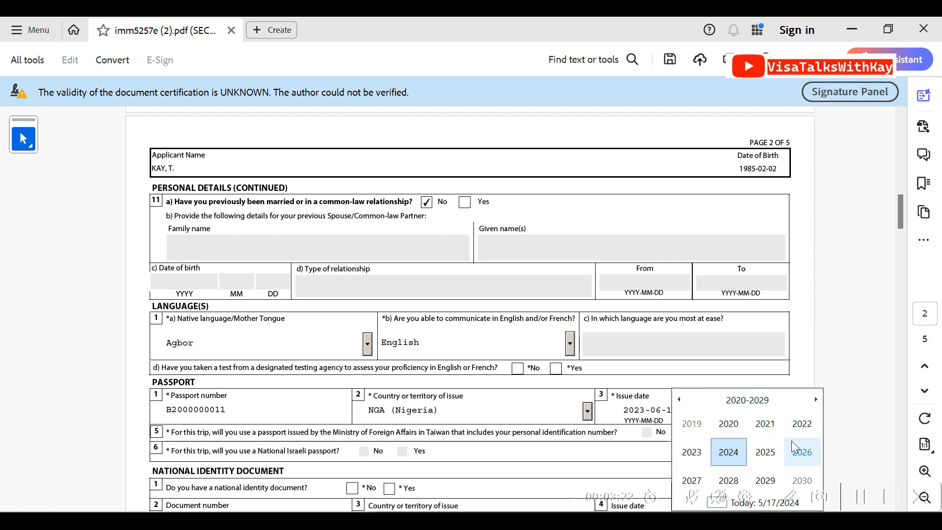
key(Up)
scroll(791, 450, down, 2)
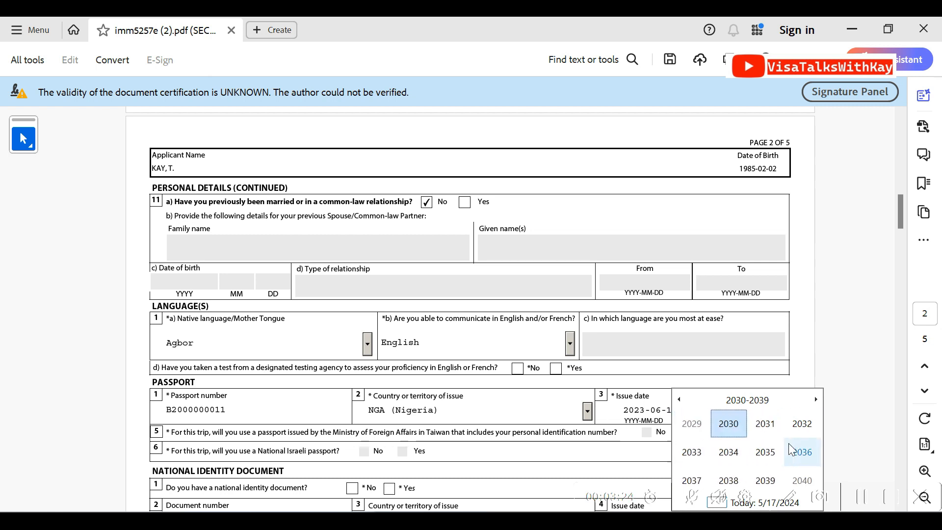
scroll(692, 451, up, 2)
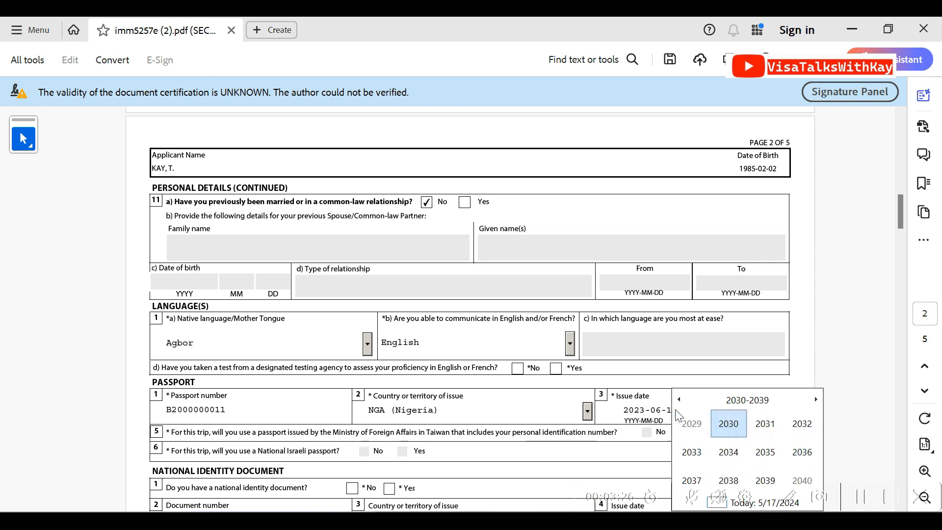
scroll(726, 424, down, 1)
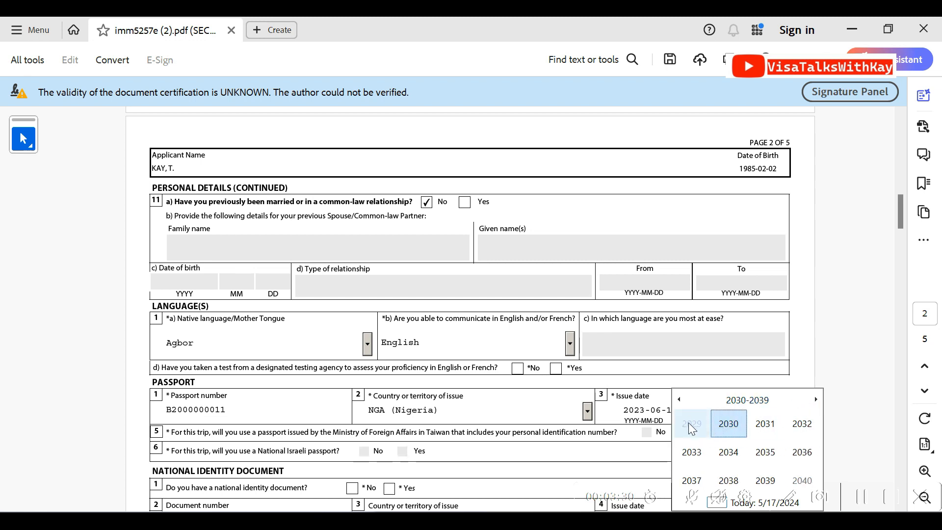
click(691, 451)
click(721, 455)
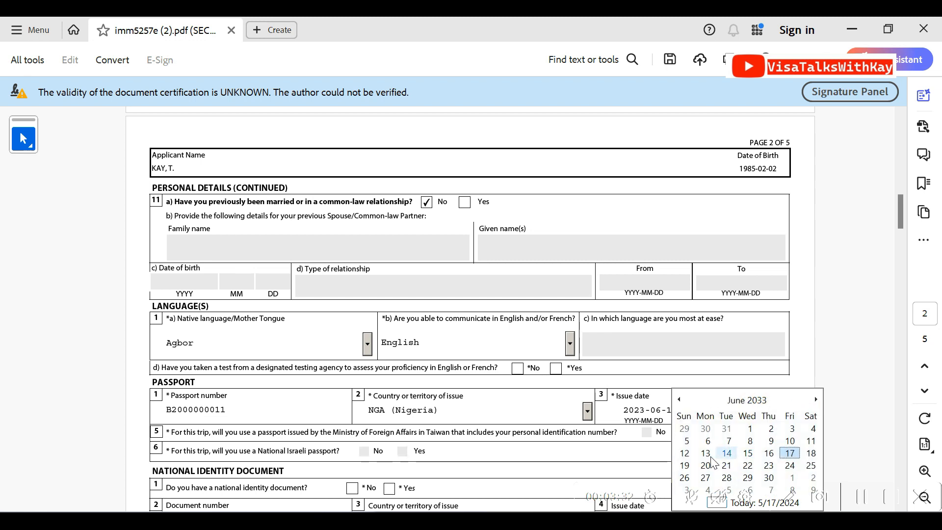
click(684, 453)
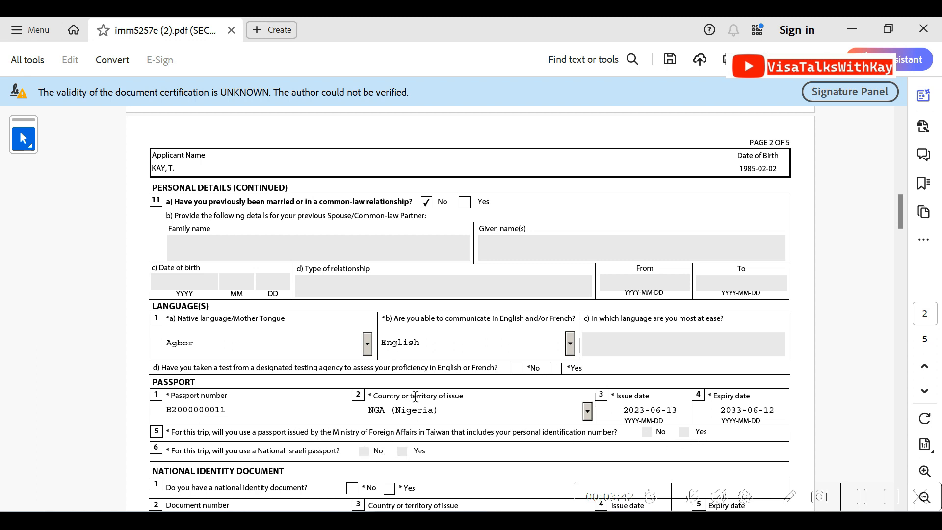
Answer No to the language proficiency test and Yes to having a national identity document, also trying No for the document
click(517, 368)
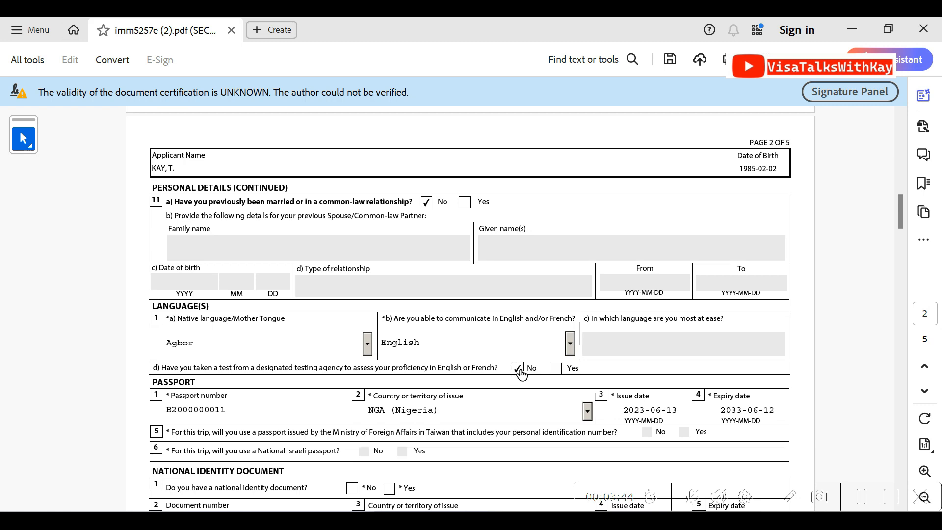
drag(896, 217, 897, 238)
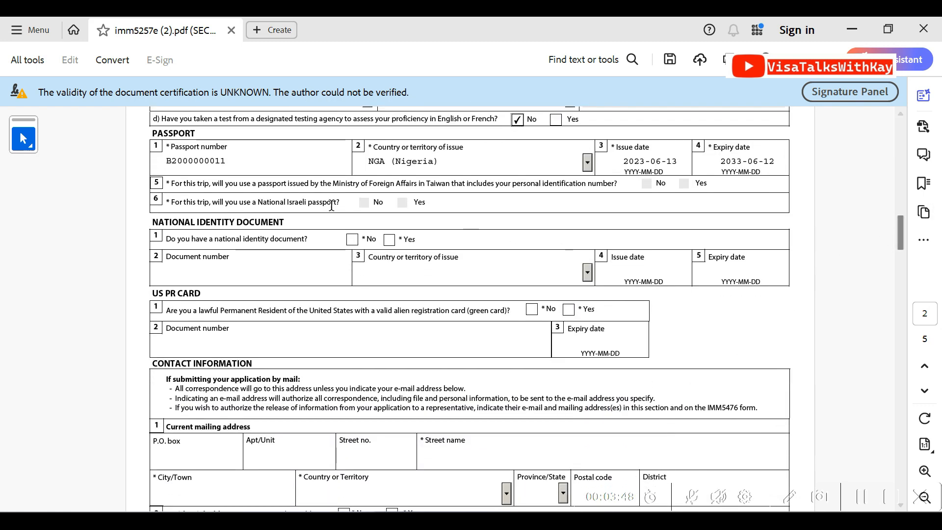
click(389, 242)
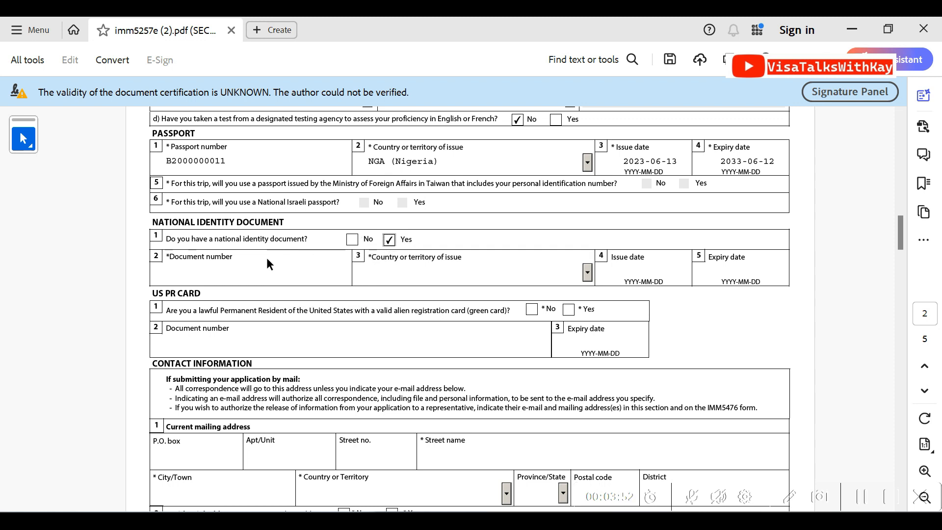
click(243, 268)
click(352, 239)
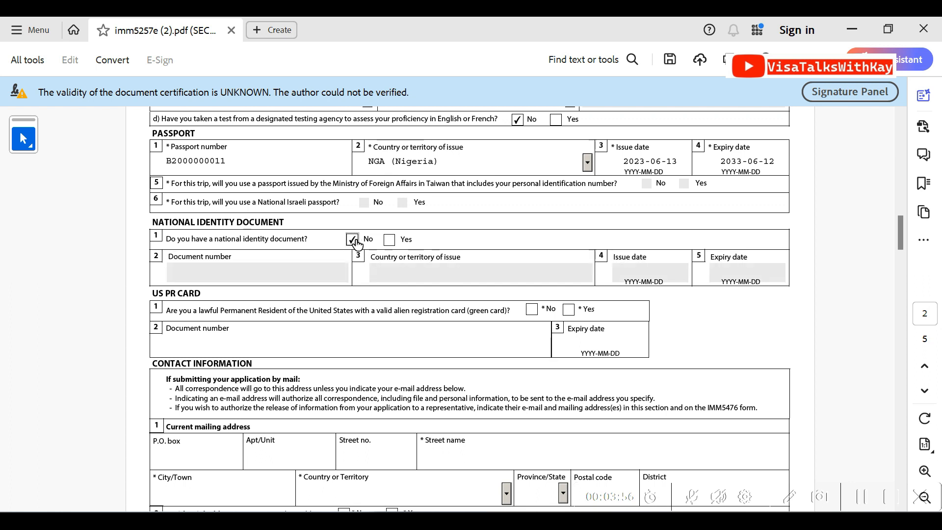
click(390, 240)
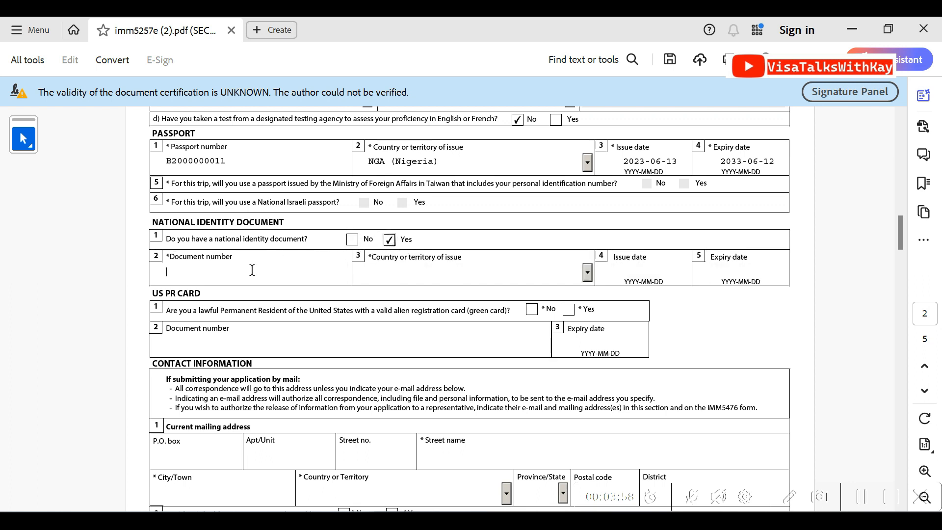
Enter the national identity document number and set its country of issue to NGA (Nigeria)
click(395, 273)
text(Nicaragua))
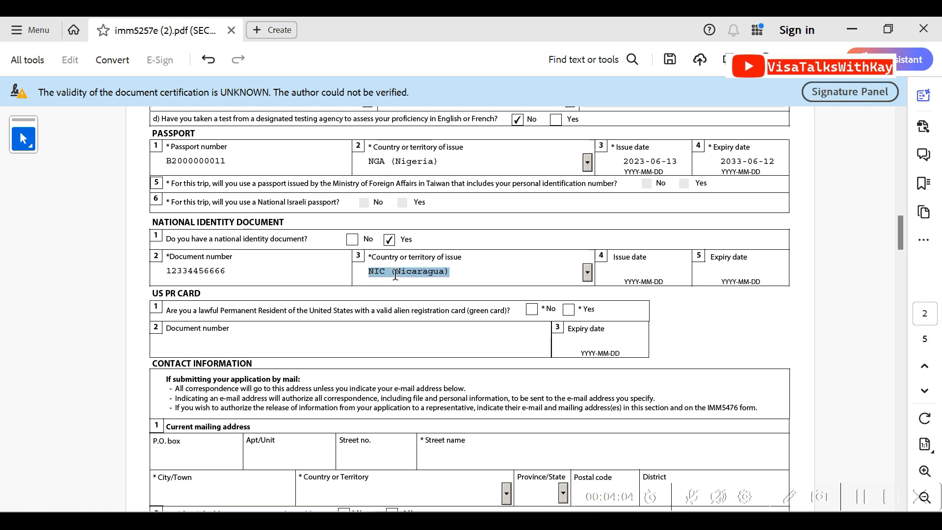
key(Up)
Set the identity document's issue date to 2024-05-15 and answer No to being a lawful US permanent resident
click(635, 271)
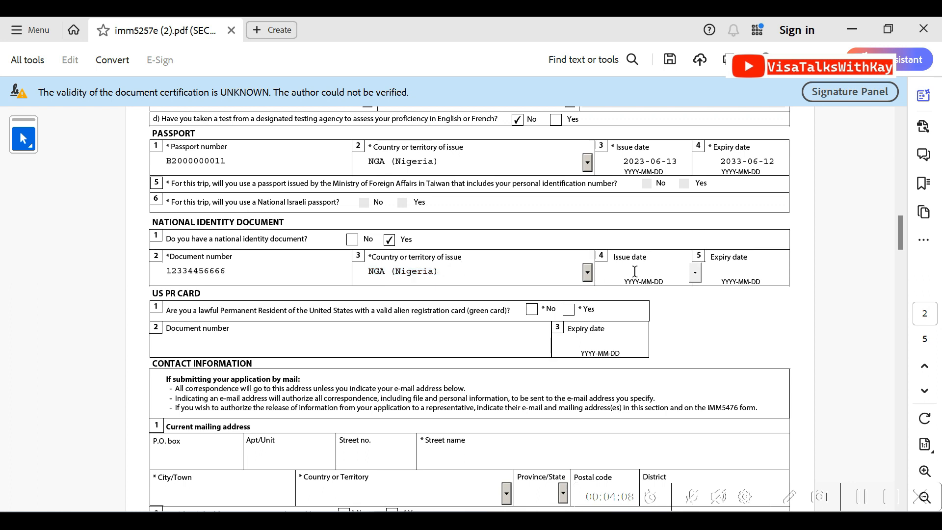
click(694, 272)
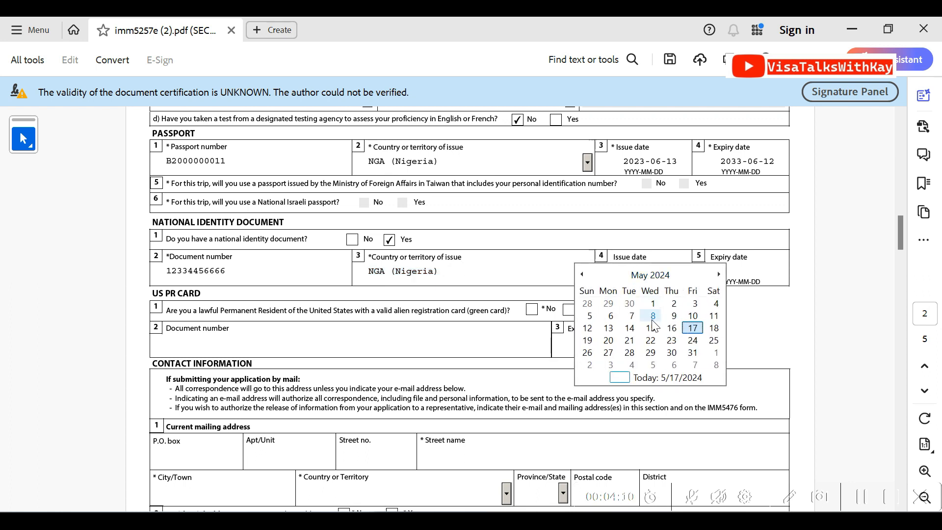
click(649, 328)
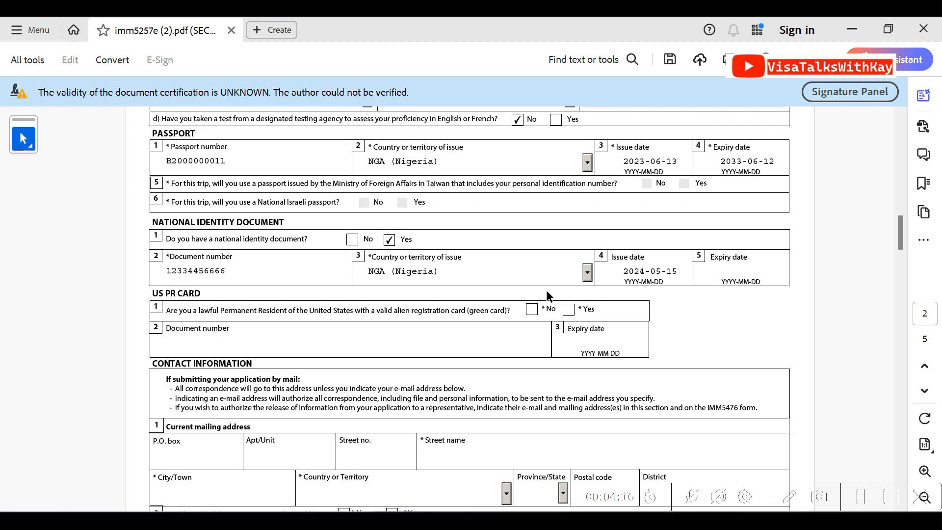
click(532, 312)
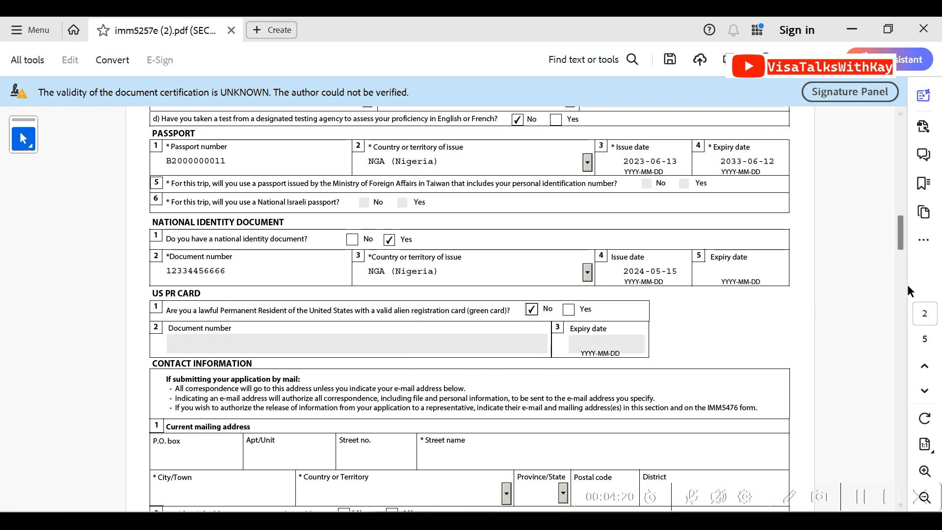
Enter the apartment/unit and street name of the current mailing address, leaving the P.O. box and street number blank
drag(899, 240, 901, 258)
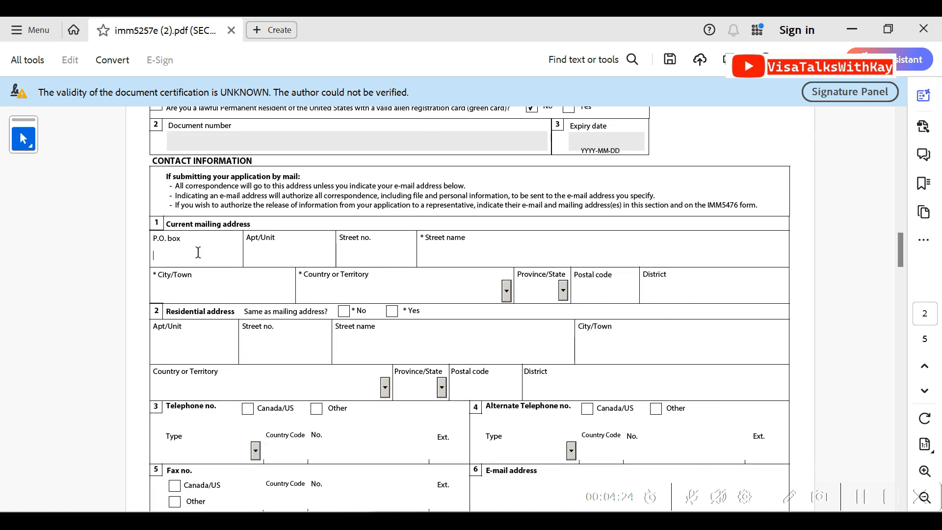
click(296, 258)
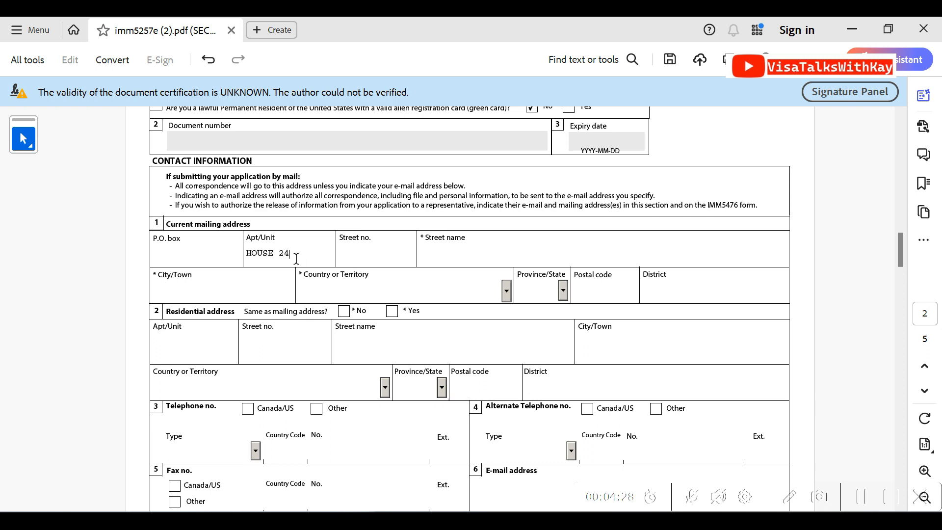
click(350, 256)
click(423, 258)
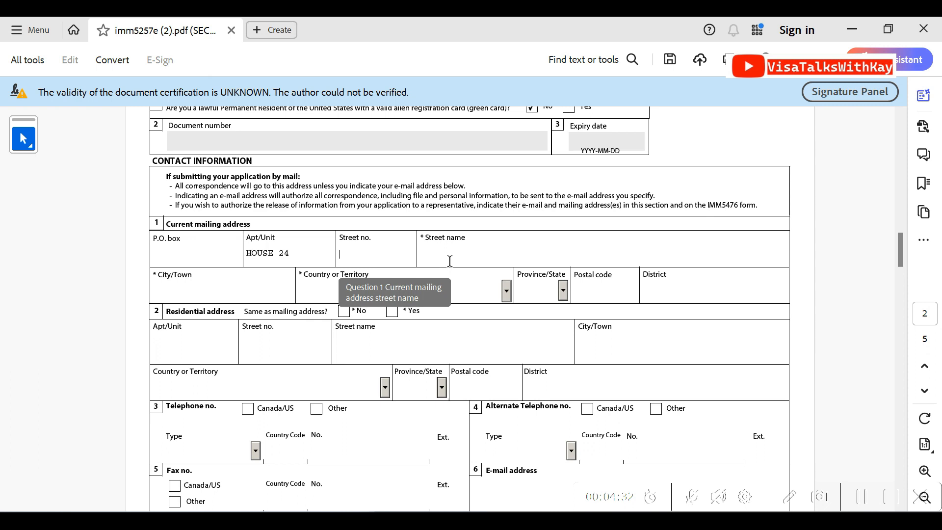
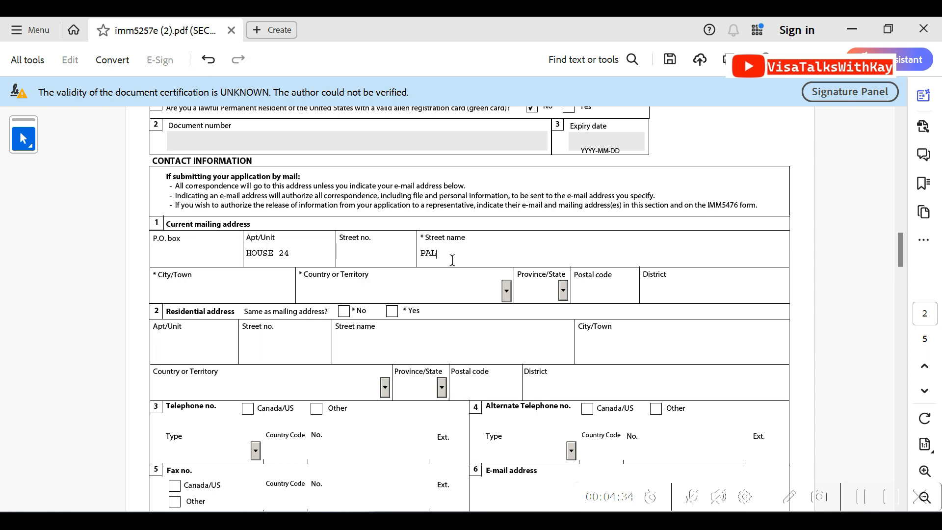
Enter the city of the current mailing address and set its country to Nigeria, leaving the postal code blank
click(229, 286)
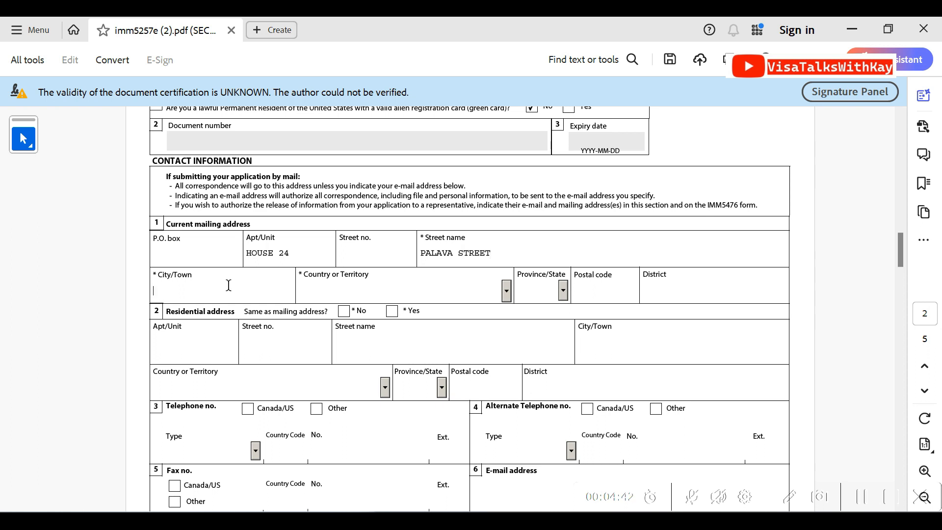
text(IKEJA/LAGOS)
key(Tab)
key(n)
key(n)
key(n)
key(n)
key(n)
key(n)
key(n)
key(n)
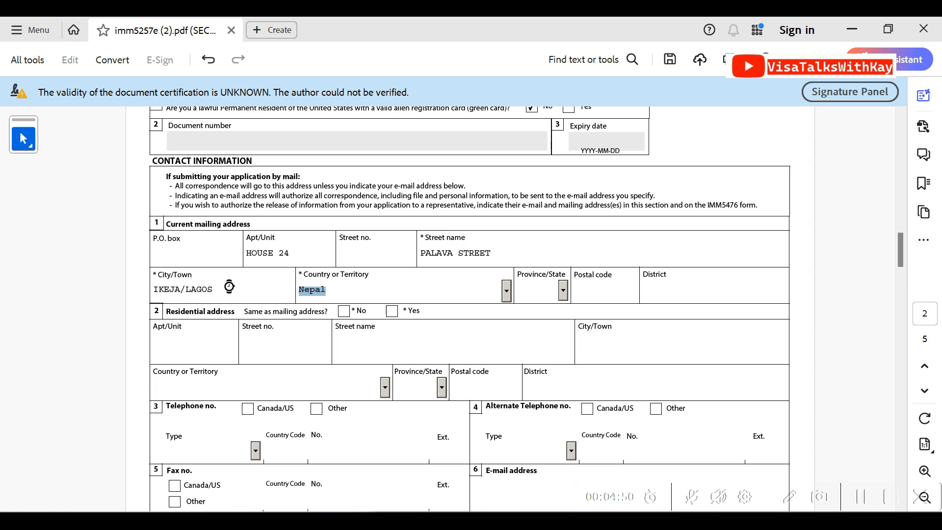
key(n)
key(n)
key(n)
key(Tab)
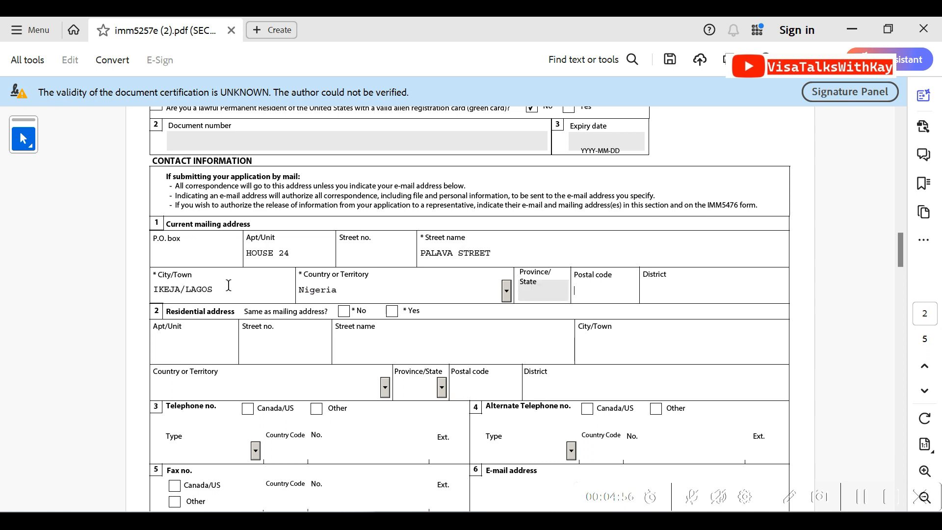
key(Tab)
Answer Yes to the residential address being the same as the mailing address
click(392, 311)
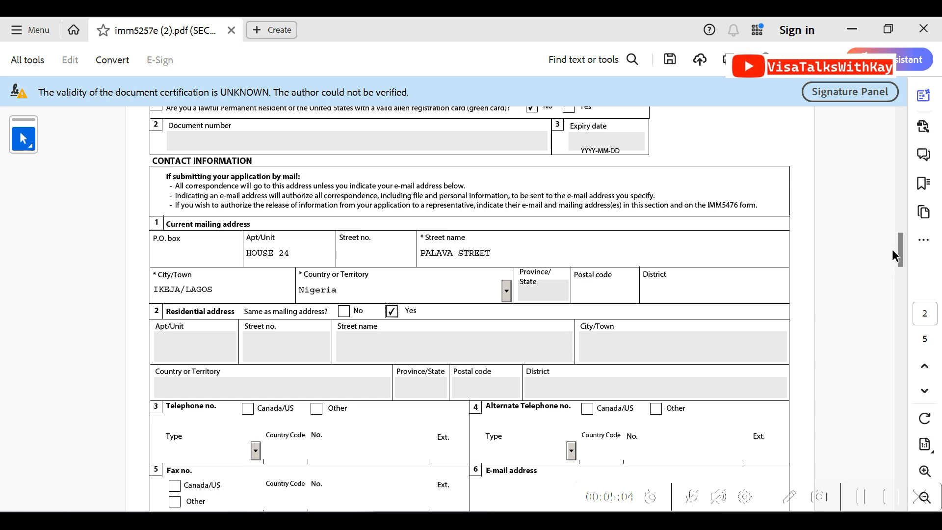
scroll(898, 262, down, 6)
scroll(898, 272, up, 2)
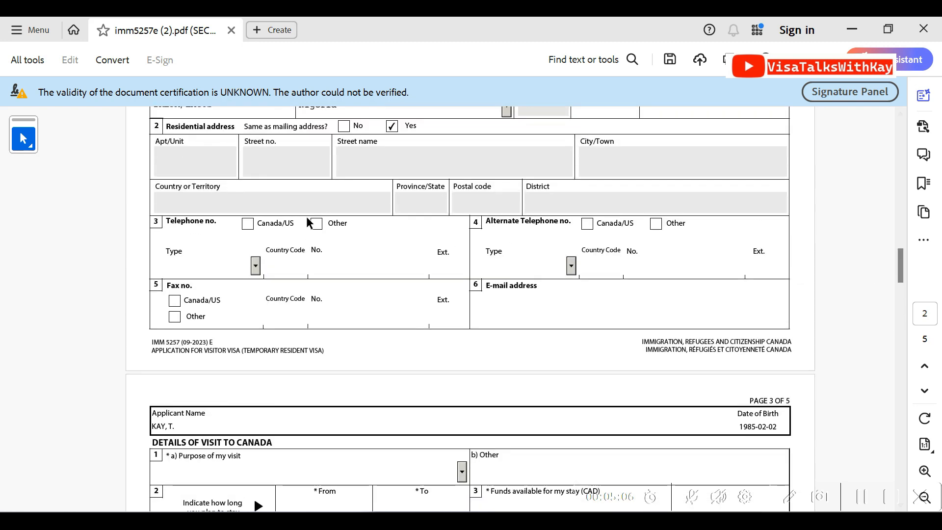
Mark the telephone number as Other with type Cellular, and enter country code 234 and the applicant's phone number
click(316, 227)
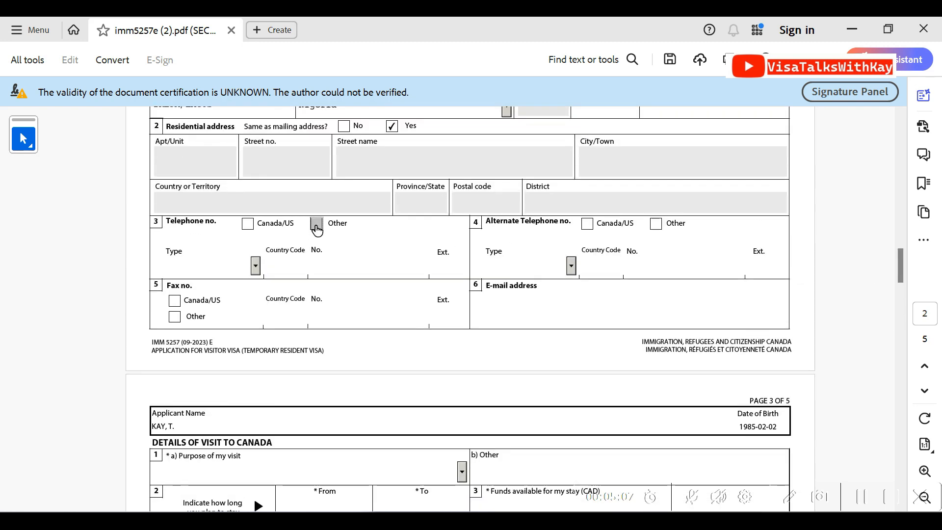
click(256, 268)
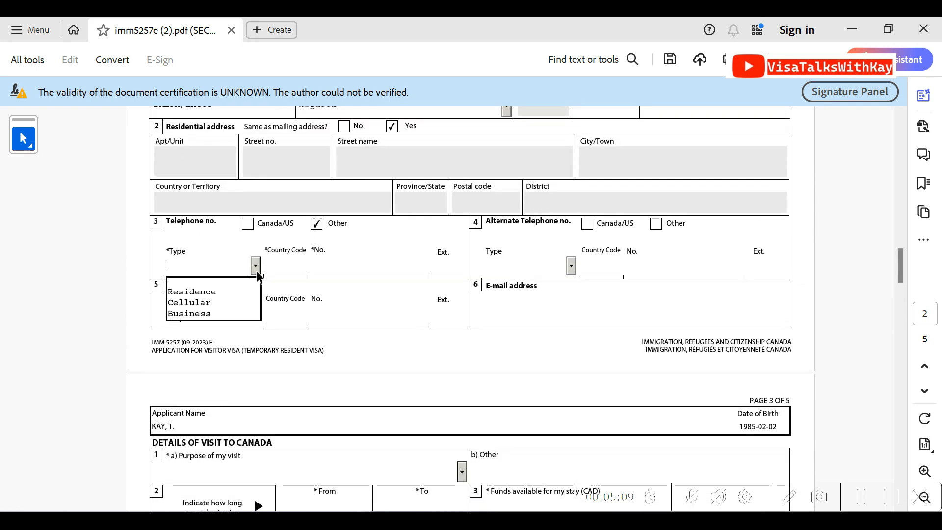
click(230, 304)
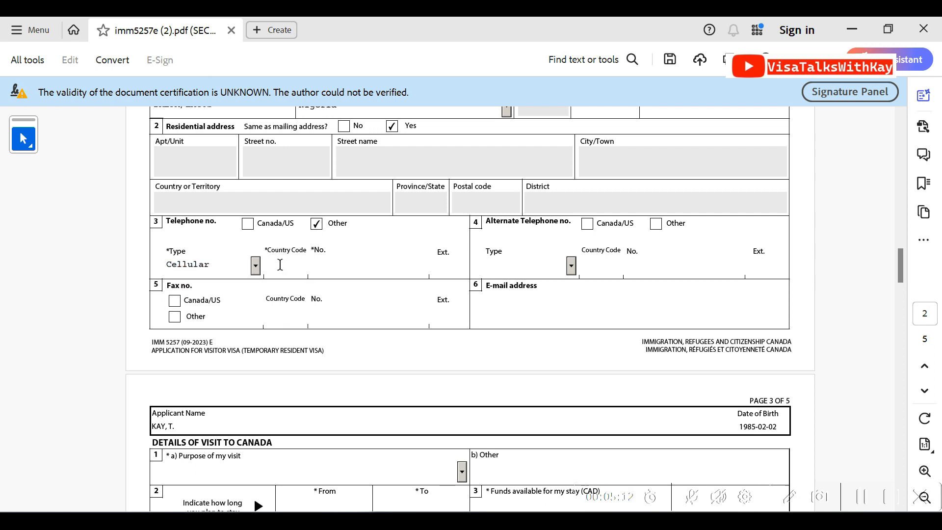
click(255, 268)
click(255, 267)
click(280, 267)
text(234)
click(325, 268)
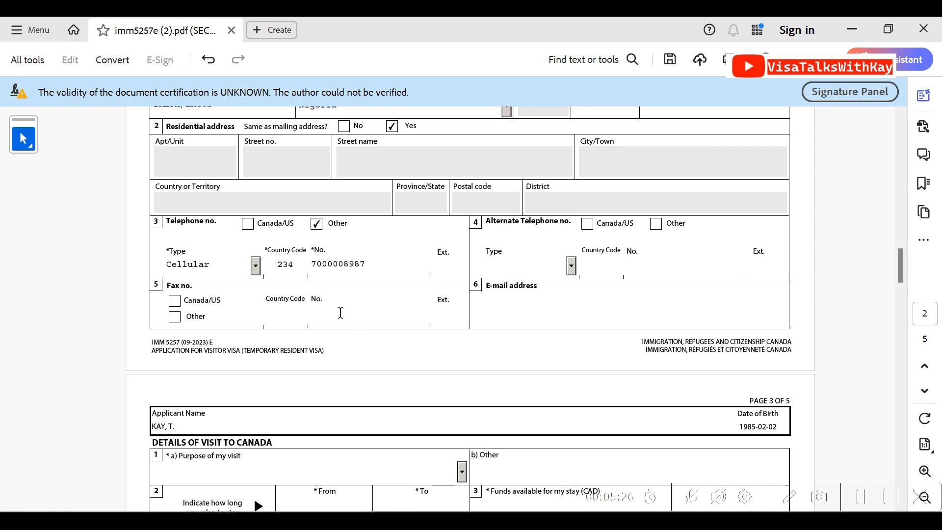
Fill in the applicant's e-mail address in the contact information
click(524, 316)
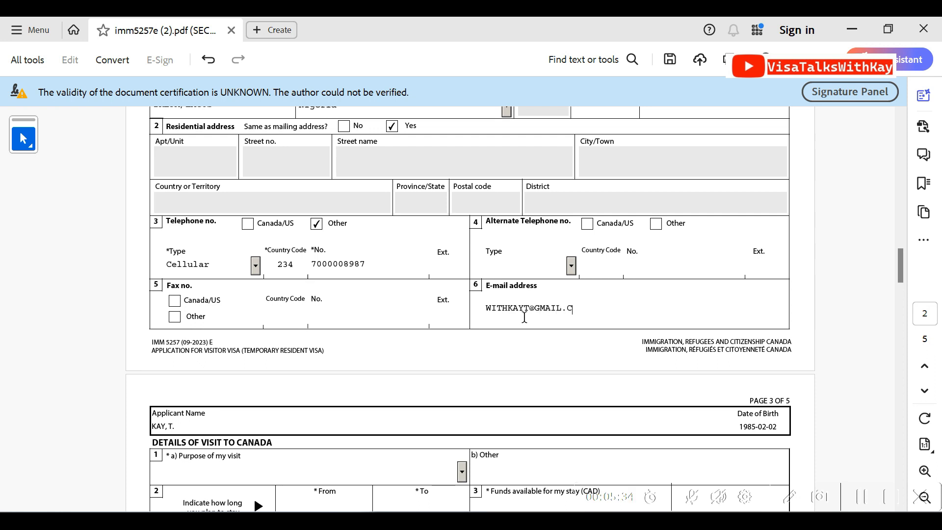
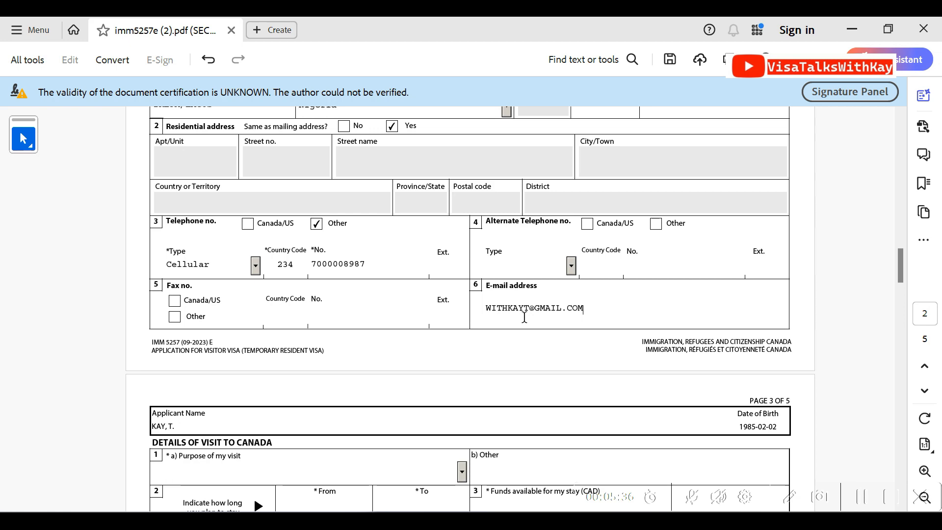
Set the purpose of the visit to Canada to Tourism
scroll(907, 260, down, 5)
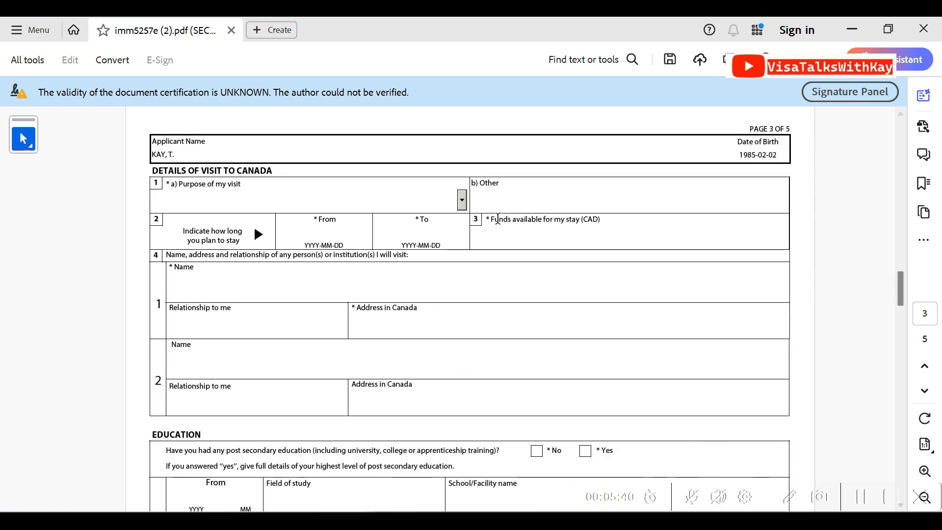
click(462, 200)
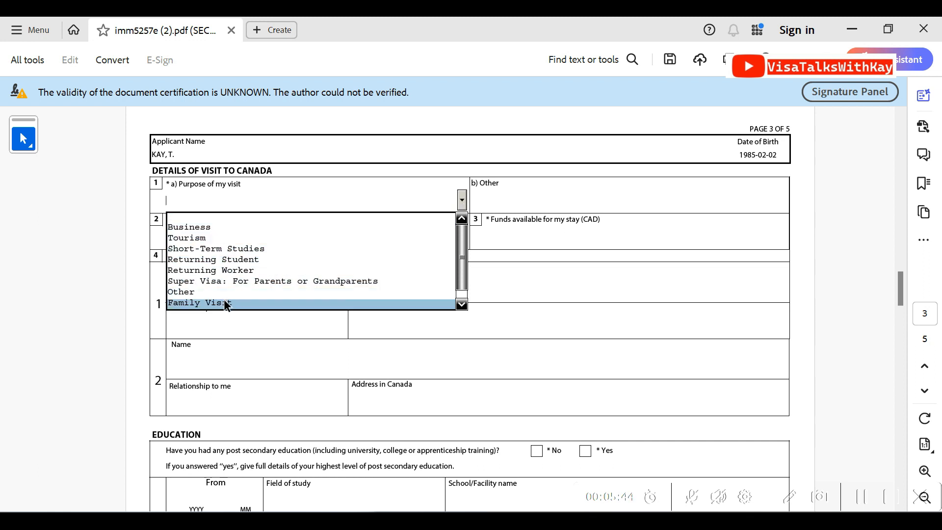
click(208, 243)
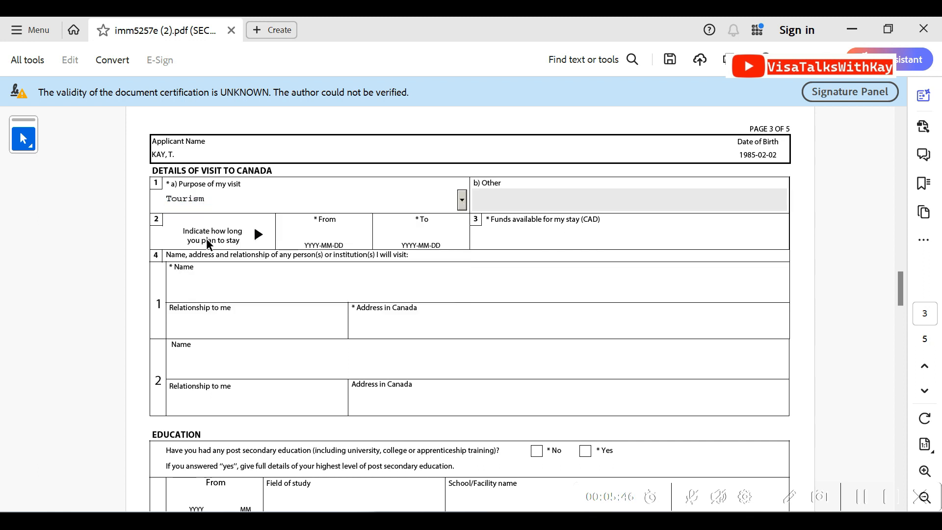
Try Other as the purpose of the visit and switch it back to Tourism
click(462, 200)
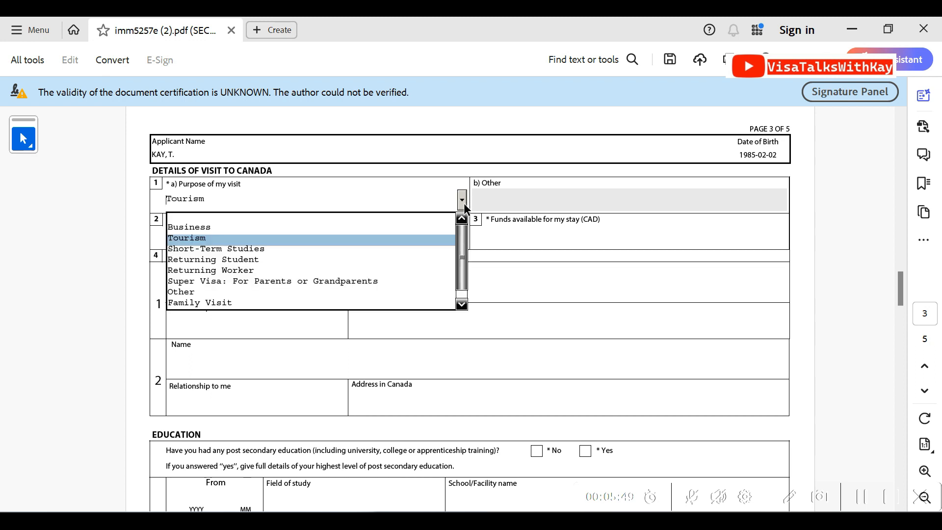
click(191, 290)
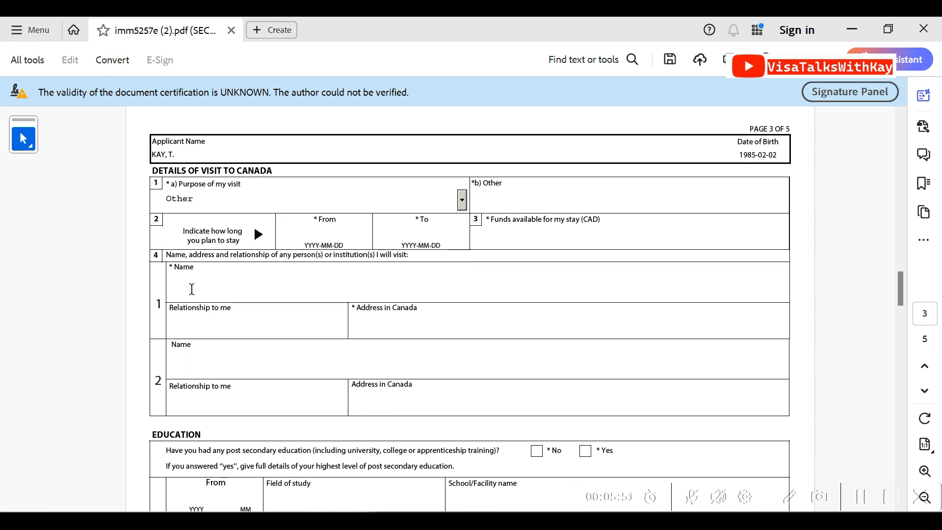
click(461, 200)
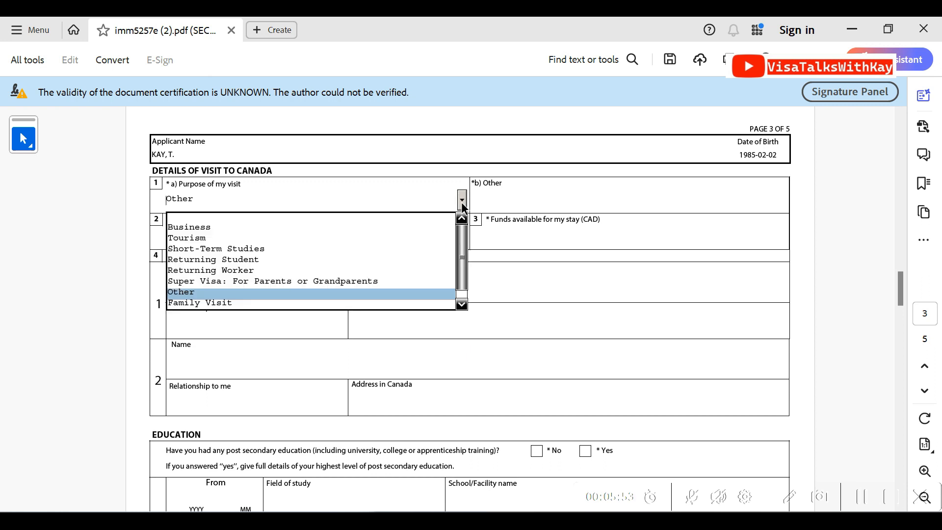
click(311, 239)
Set the planned stay in Canada from 2024-05-24 to 2024-06-01
click(319, 238)
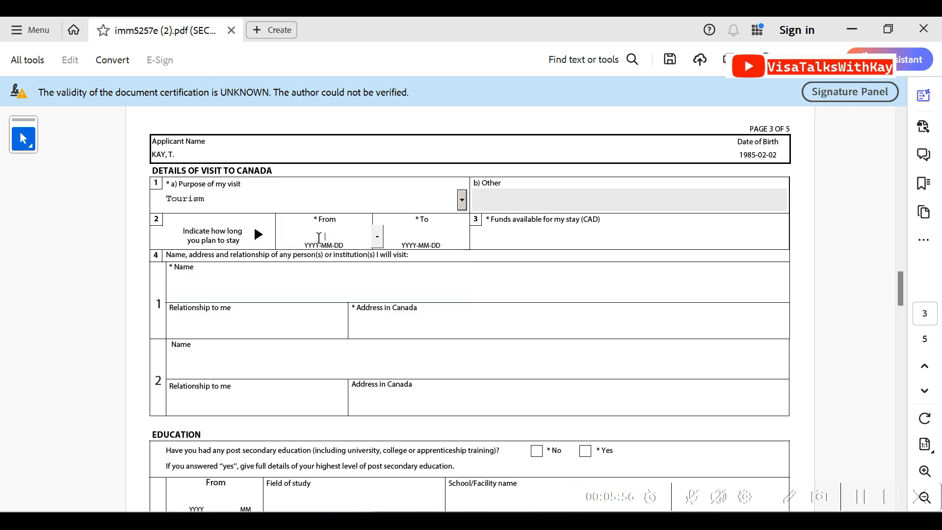
click(377, 237)
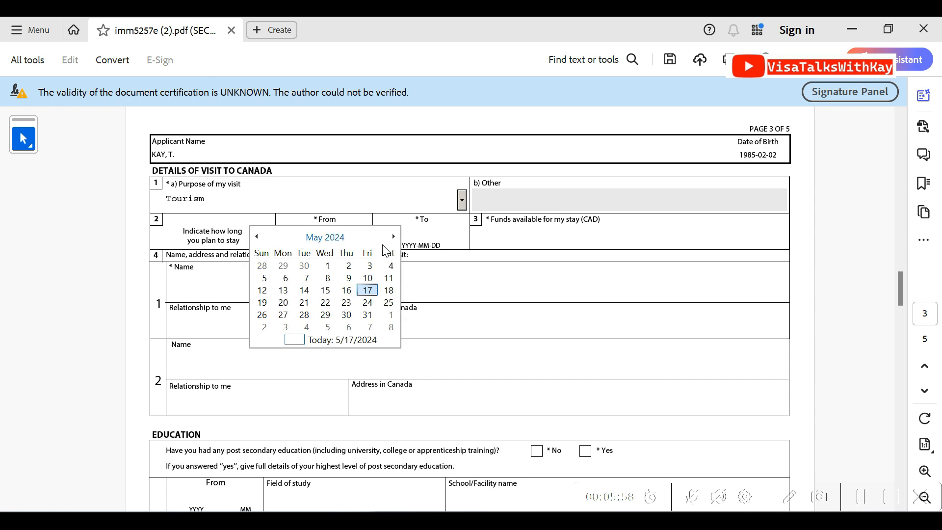
click(393, 237)
click(393, 237)
click(257, 237)
click(257, 237)
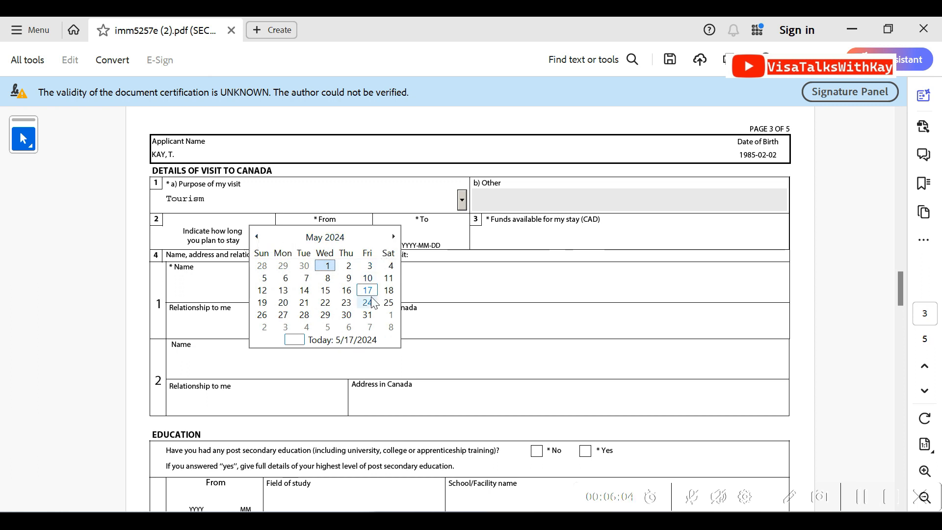
click(367, 303)
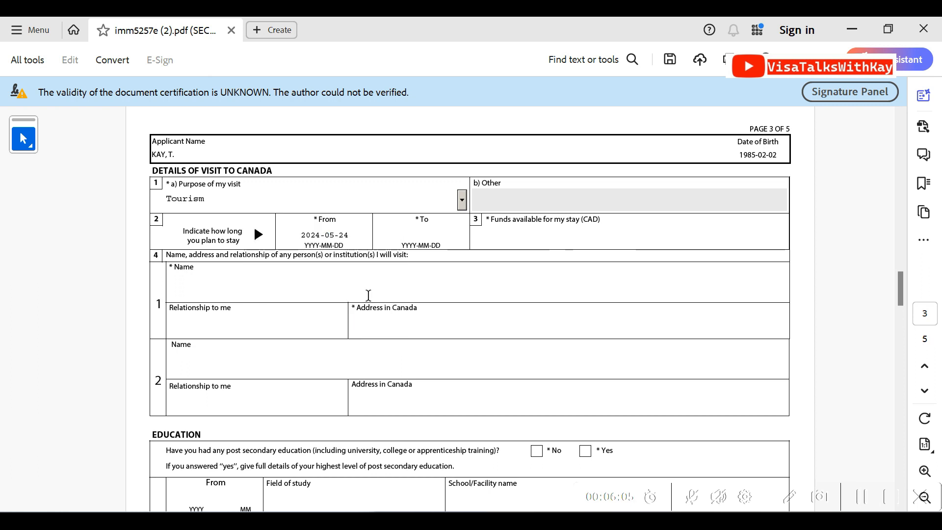
click(474, 237)
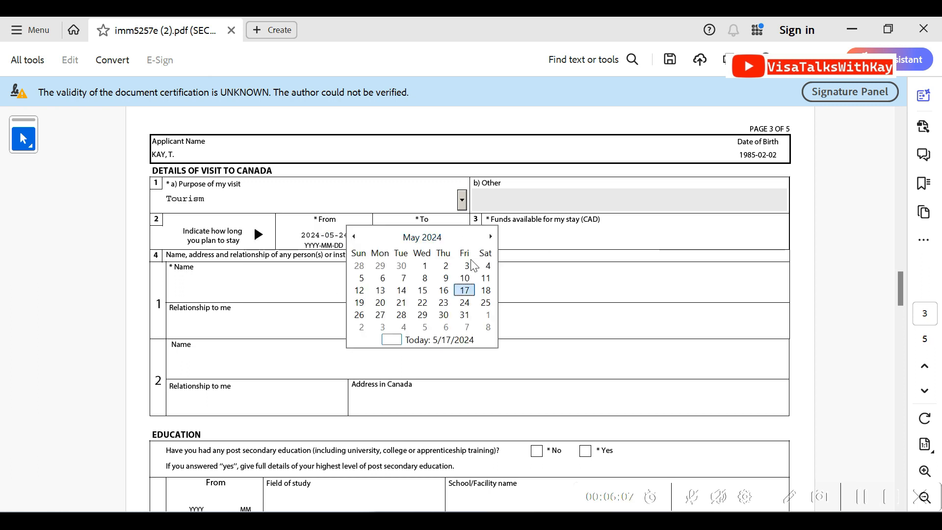
click(486, 315)
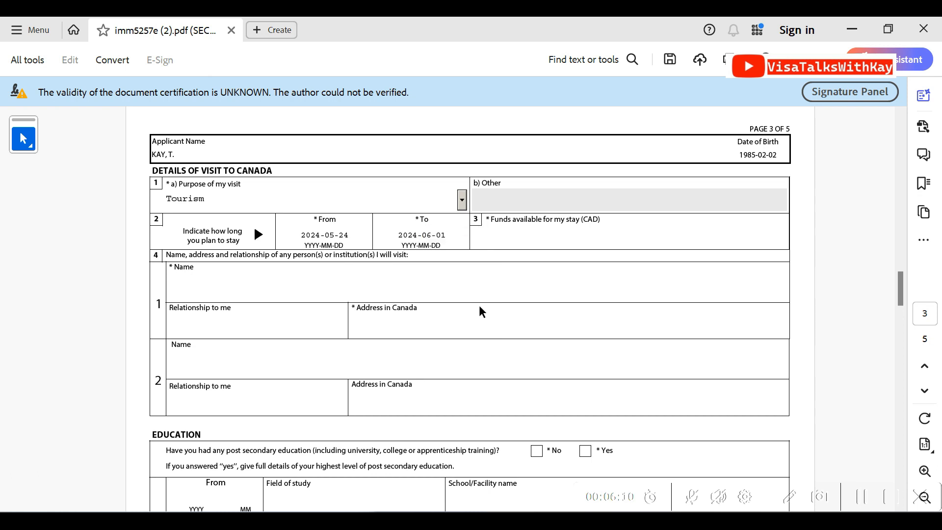
Enter HOTEL STRACHONA as the first institution to visit, with relationship ACCOMODATION HOST and its address in Canada
click(245, 283)
text(HOTEL STRACHONA)
key(Tab)
text(ACCO)
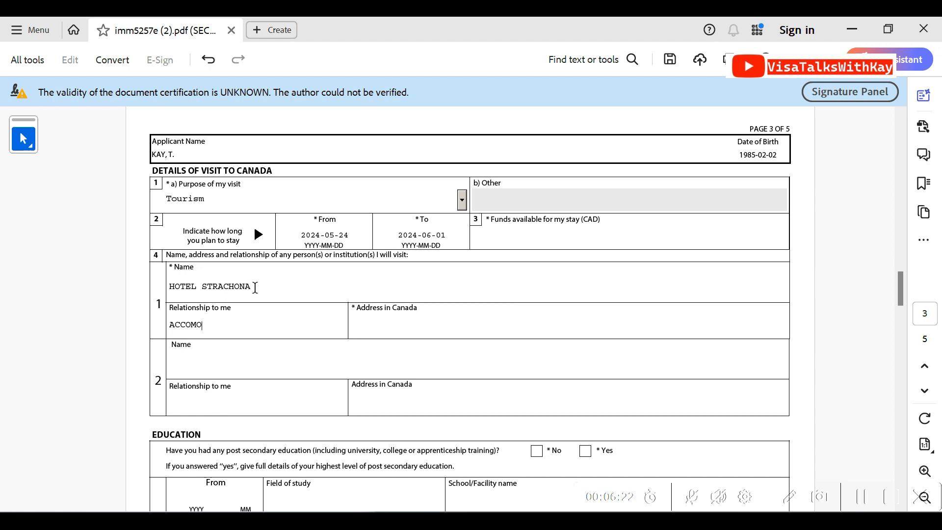
text(MODATION HOST)
key(Tab)
text(ON)
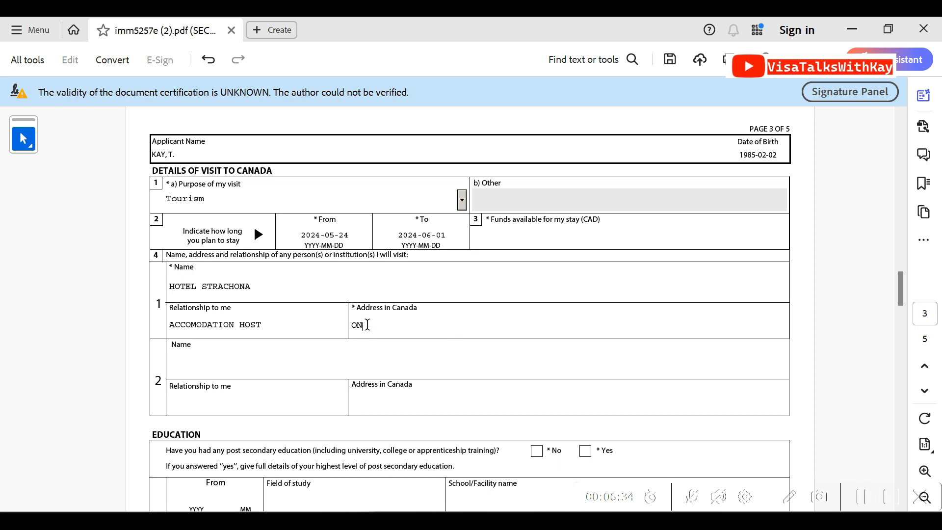
text(TARION)
text(ANADA)
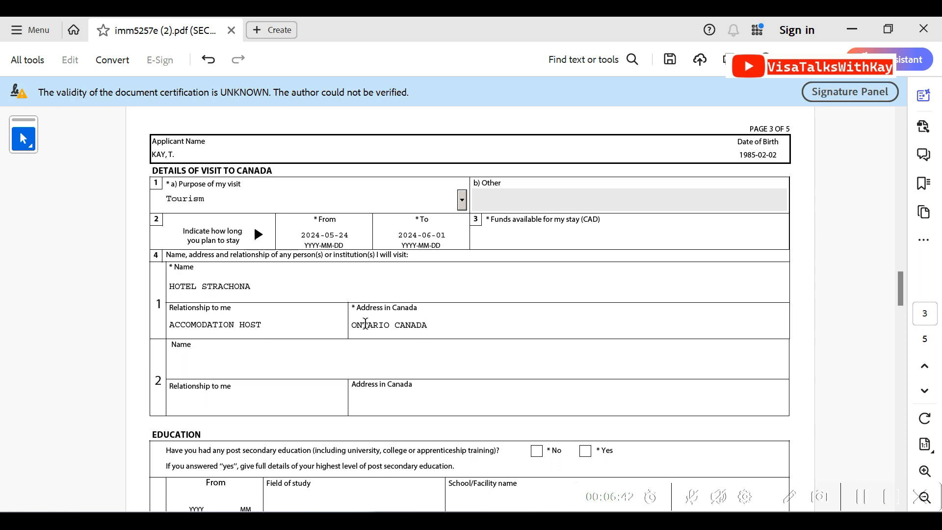
text( WCYZ)
Enter the second person to visit by full name, with the relationship FAMILY FRIEND
click(250, 362)
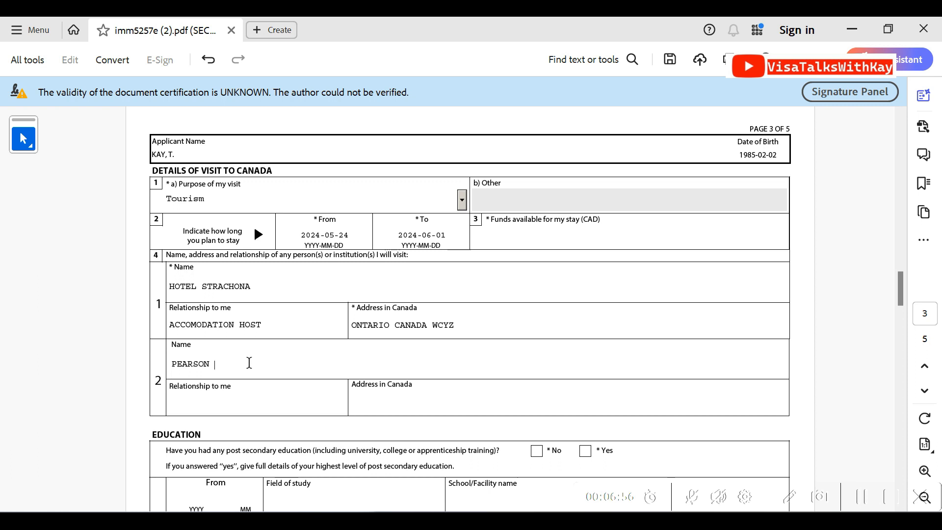
key(Tab)
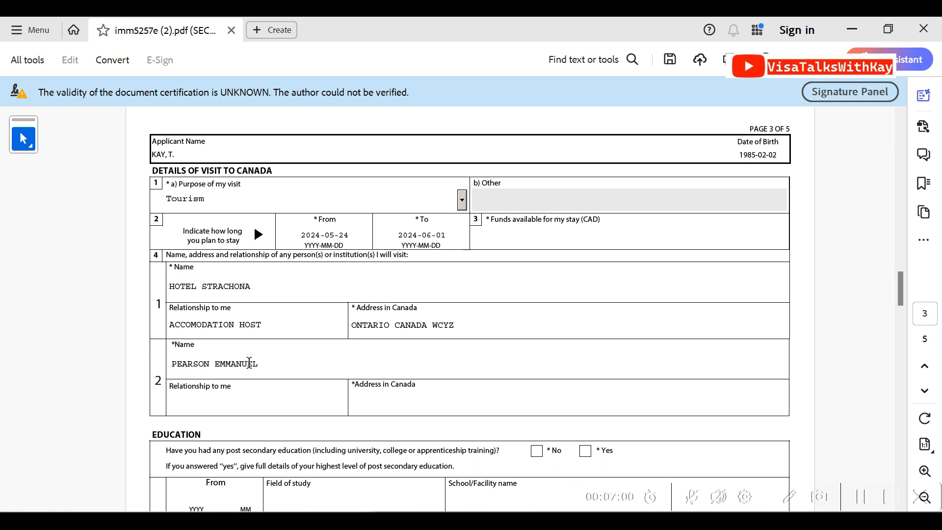
text(FAMILY)
text( FA)
key(BackSpace)
text(RIEND)
Fill in the family friend's address in Canada, including street, lane, province, country and postal code
key(Tab)
text(ONT)
key(BackSpace)
key(BackSpace)
key(BackSpace)
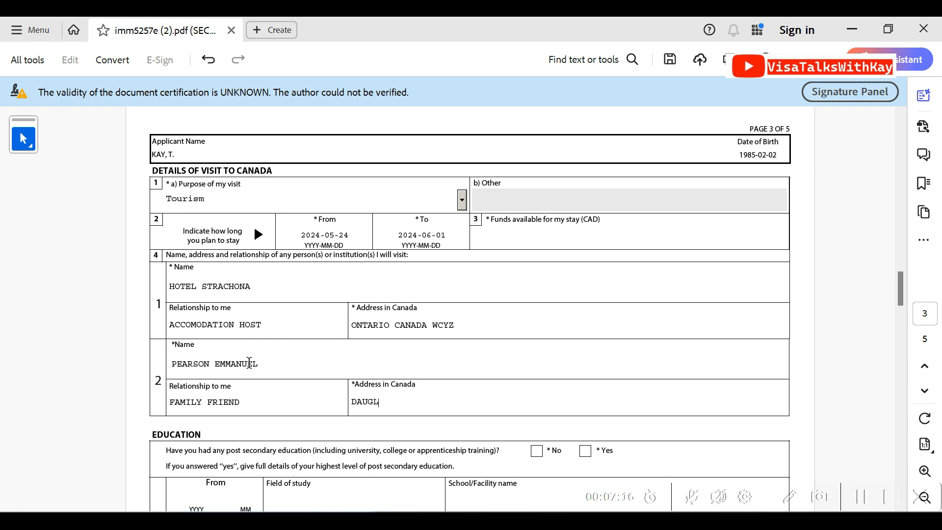
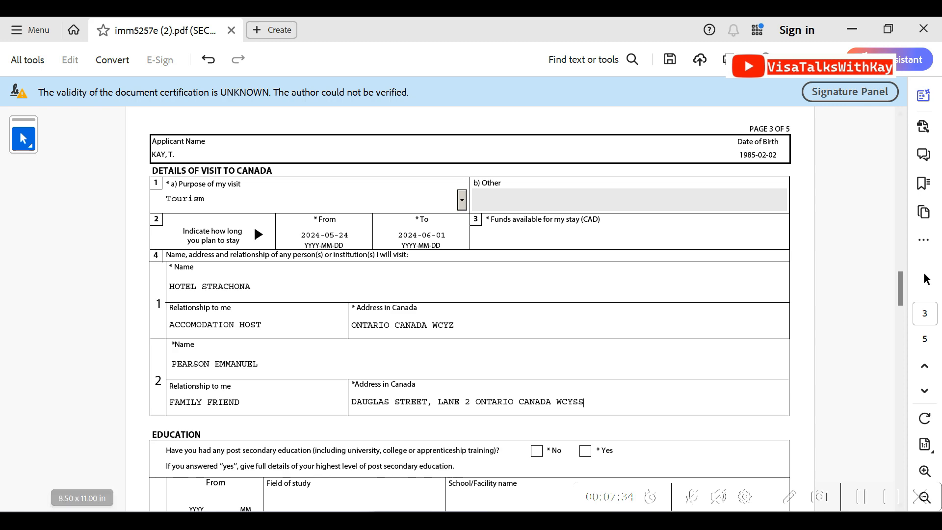
Answer Yes to post-secondary education and set its start to year 2020, month 01
drag(899, 290, 896, 307)
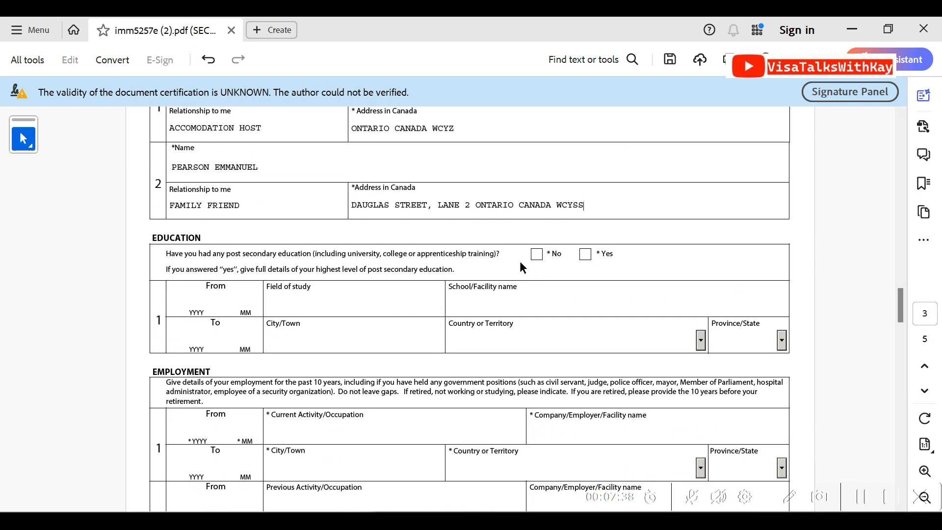
click(588, 255)
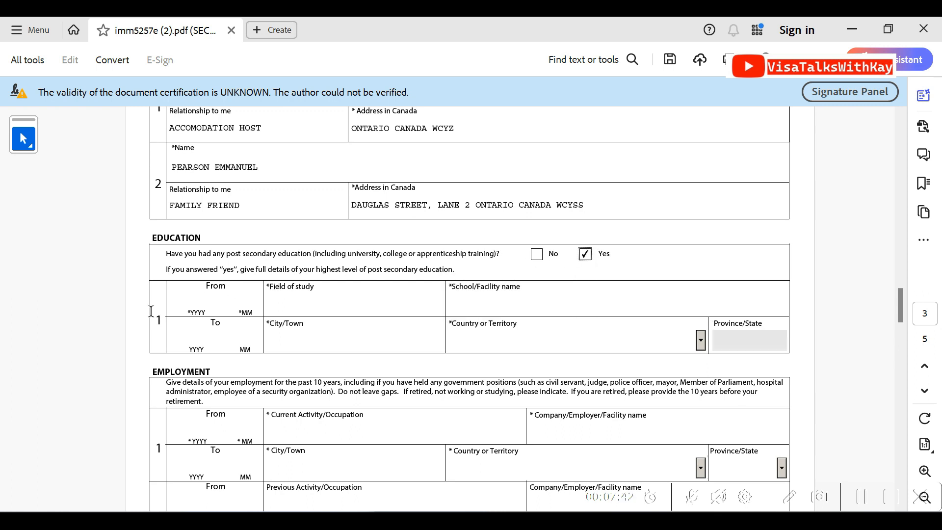
click(201, 300)
text(20)
text(2)
text(0)
text(0)
text(1)
Set the education's end to year 2022, month 05, and its city to LAGOS
click(193, 342)
text(2022)
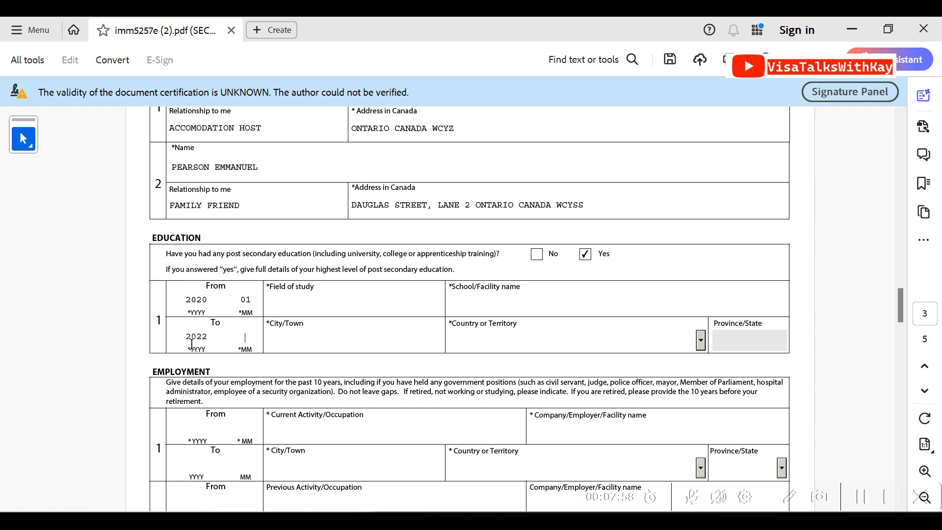
text(05)
text(LAGOS)
key(BackSpace)
key(BackSpace)
text(OS)
Enter MSC LAW as the education's field of study and ABC UNIVERSITY IKEJA LAGOS as the school name
click(375, 297)
text(MSC)
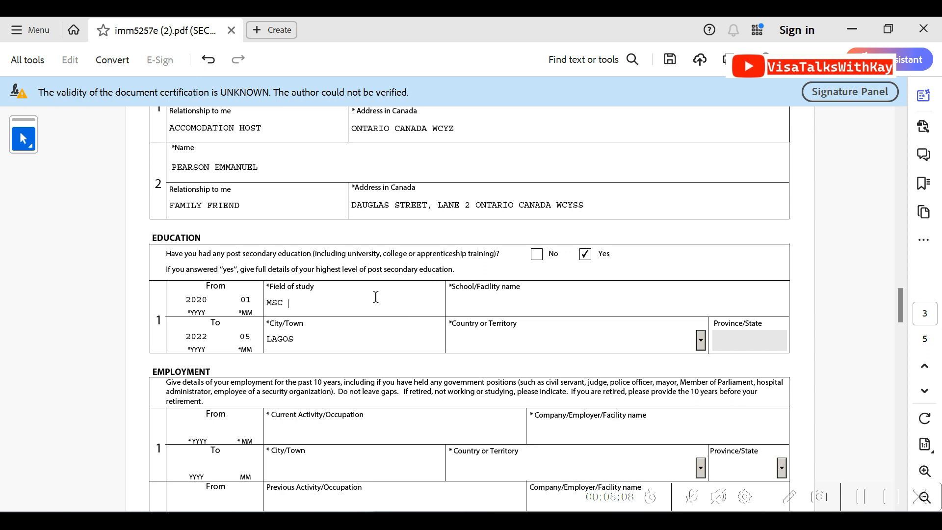
text( LAW)
text(ABC)
text( UNIVERSI)
text(TY)
text( IKEJ)
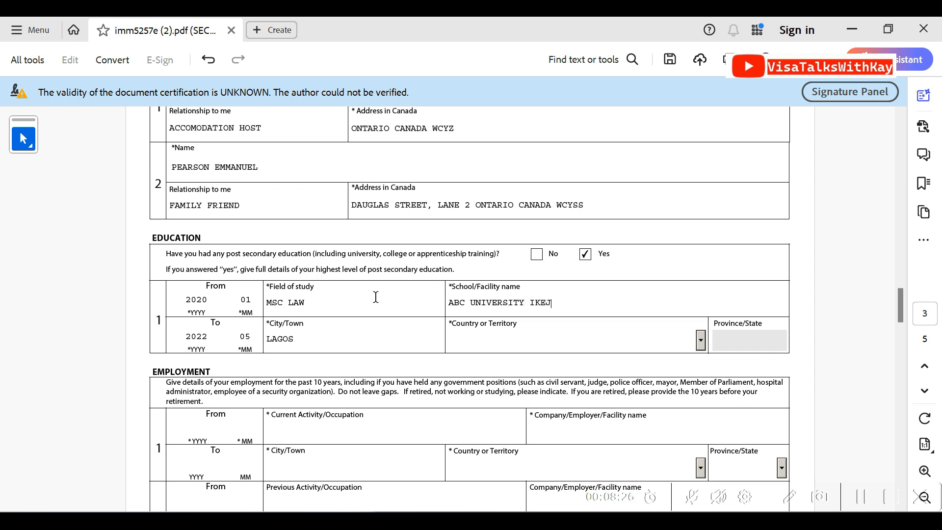
text(A LAGOS NIGERIA)
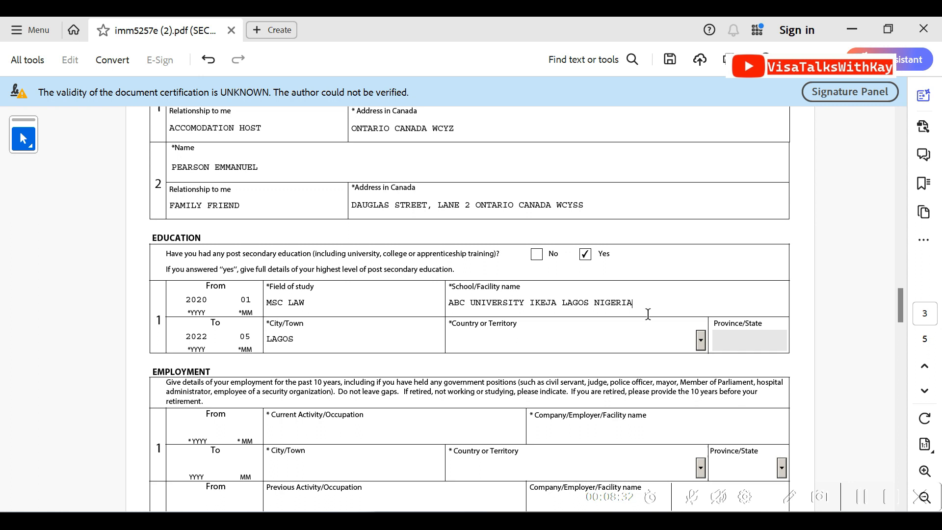
drag(642, 303, 595, 302)
key(BackSpace)
Set the country of the post-secondary education entry to Nigeria
click(546, 340)
key(n)
key(n)
key(n)
key(n)
key(n)
key(n)
key(n)
key(n)
key(n)
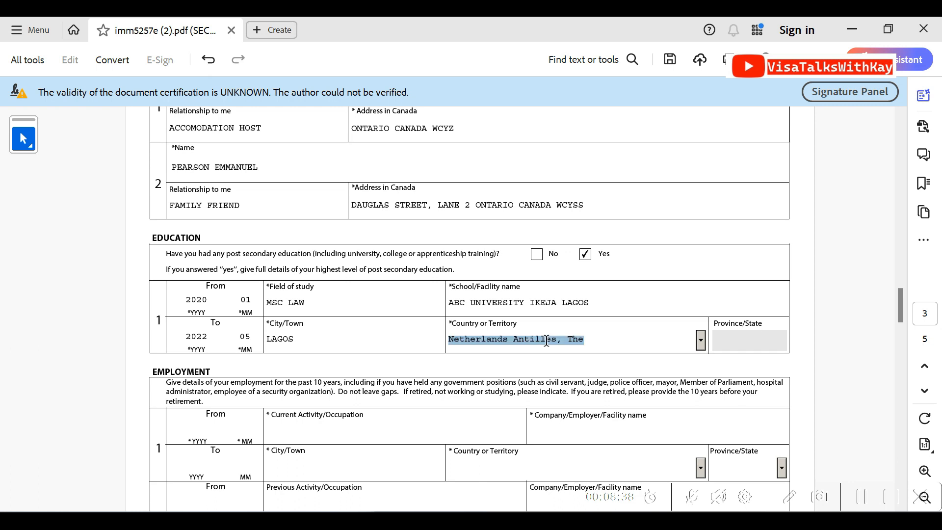
key(n)
key(n)
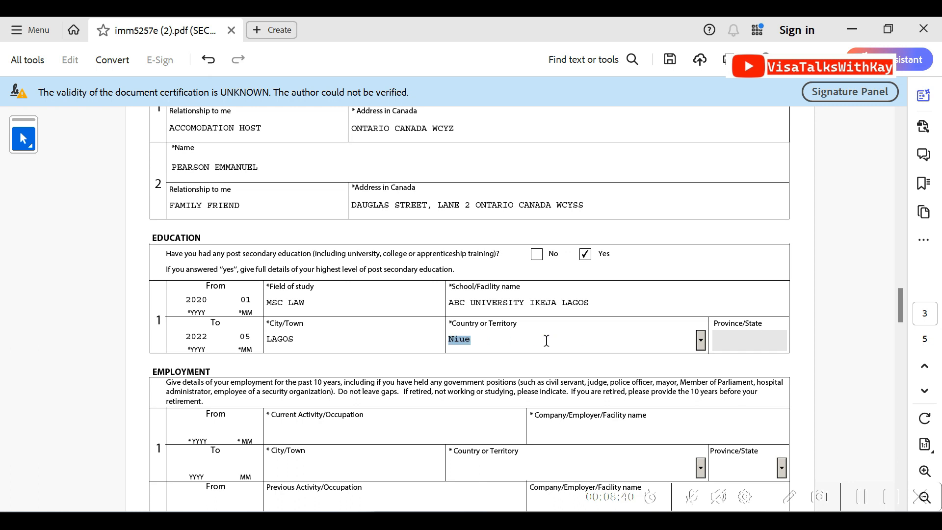
key(Up)
Set the start of the first employment entry to year 2020, month 08
drag(901, 302, 899, 315)
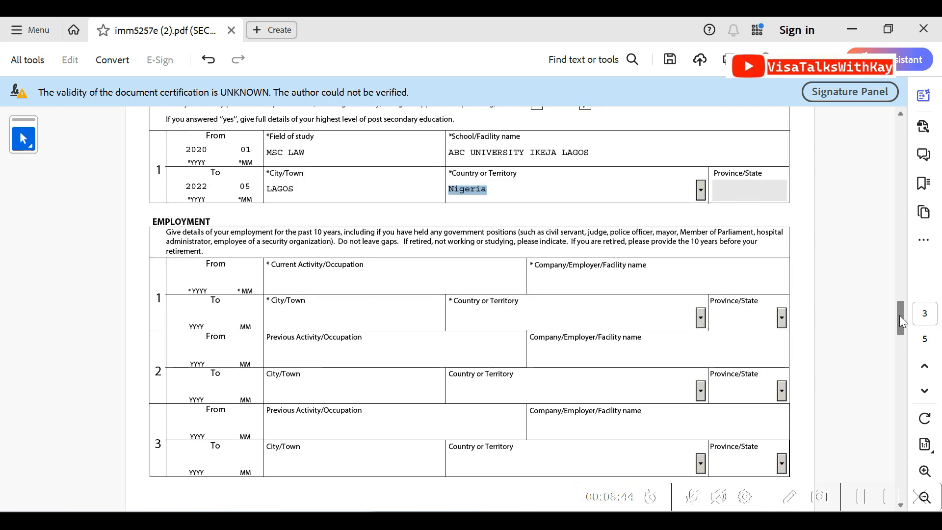
drag(167, 232, 768, 237)
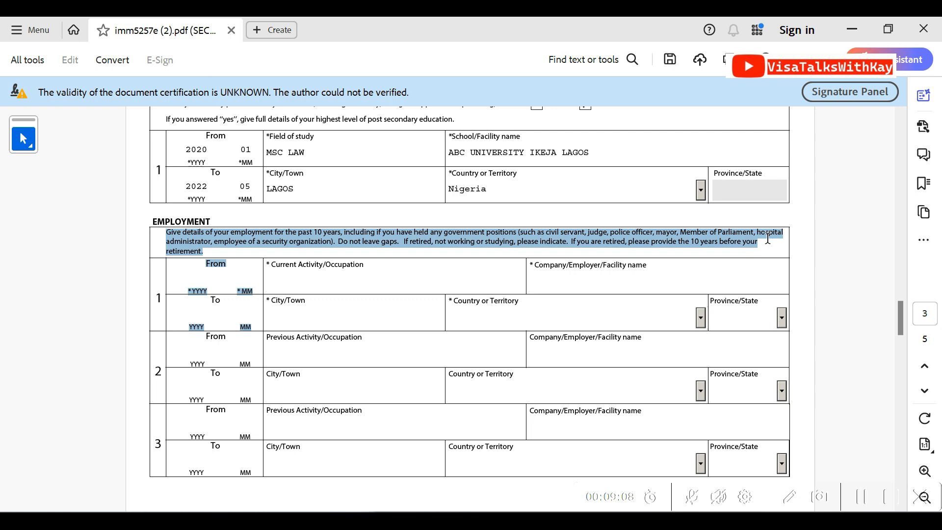
click(374, 283)
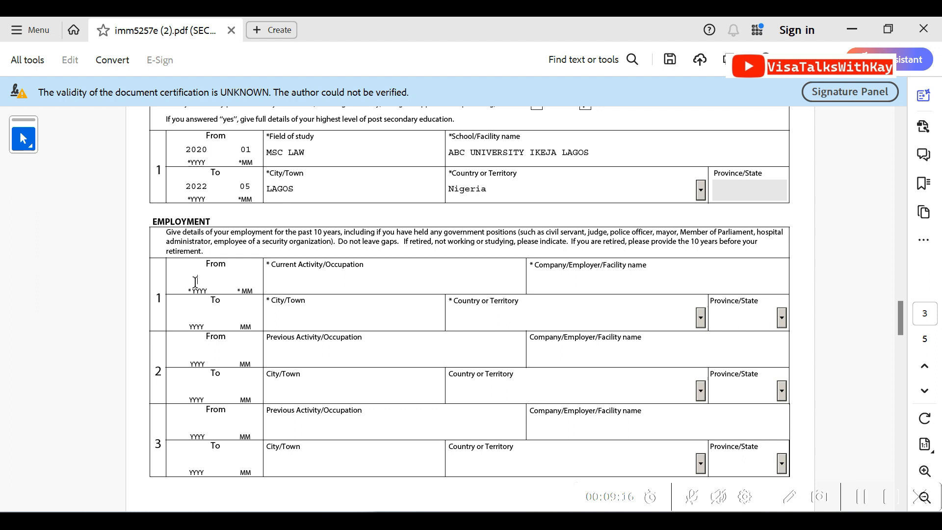
click(195, 281)
text(20)
text(20)
text(08)
Enter LEGAL WORKER as the current occupation in the first employment entry
click(287, 286)
text(DE)
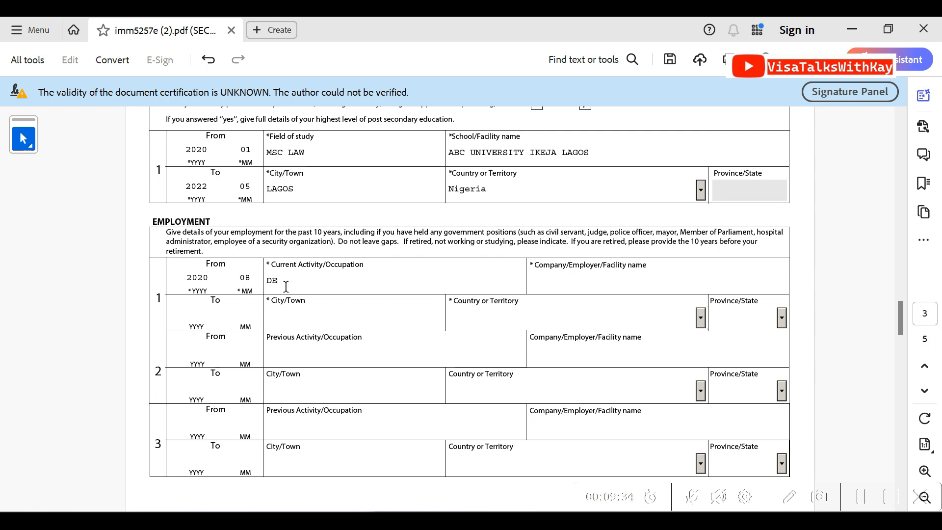
text(L)
key(BackSpace)
key(BackSpace)
key(BackSpace)
text(LEGAL WORKER)
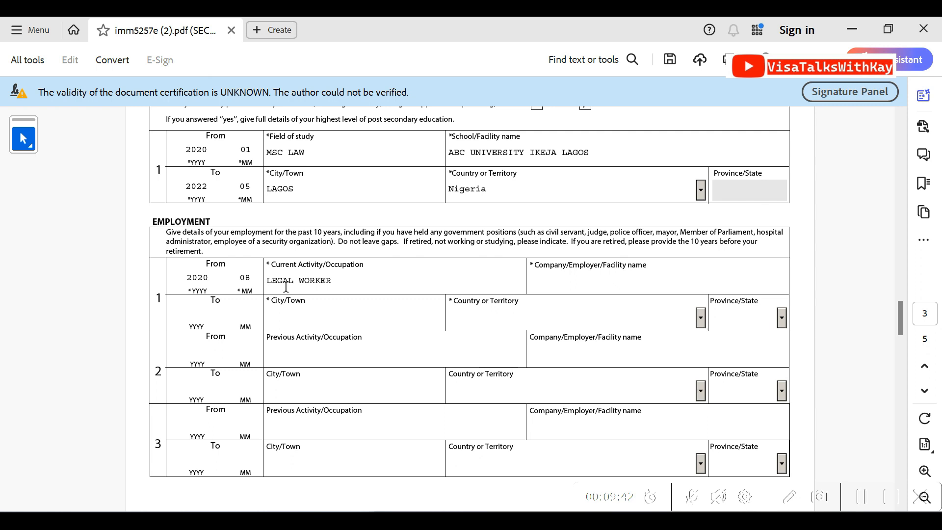
Enter LEGAL WORKS COMPANY as the employer in the first employment entry
key(Tab)
text(LEGAL WORKS )
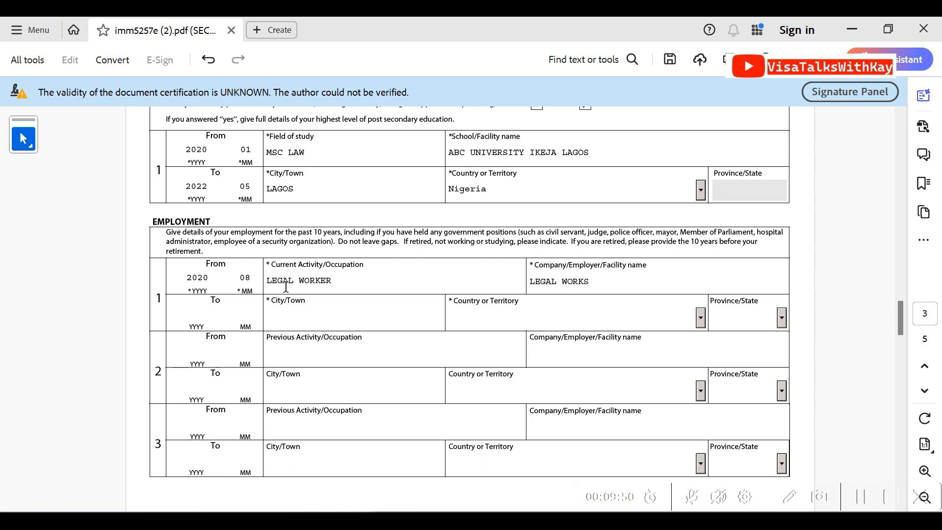
text(COMPANY)
key(Tab)
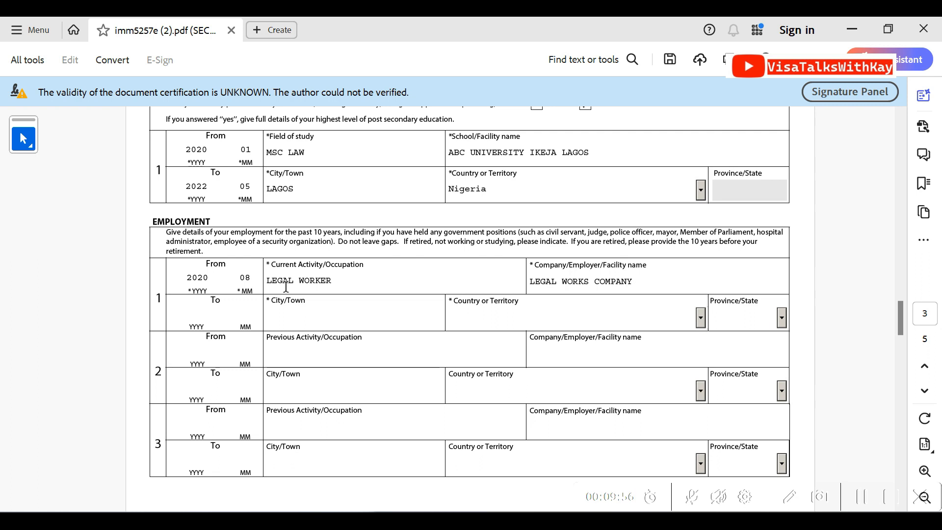
Set the first employment entry's city to ABUJA and its country to Nigeria
key(Tab)
key(Tab)
text(ABUJA)
key(Tab)
text(Nev)
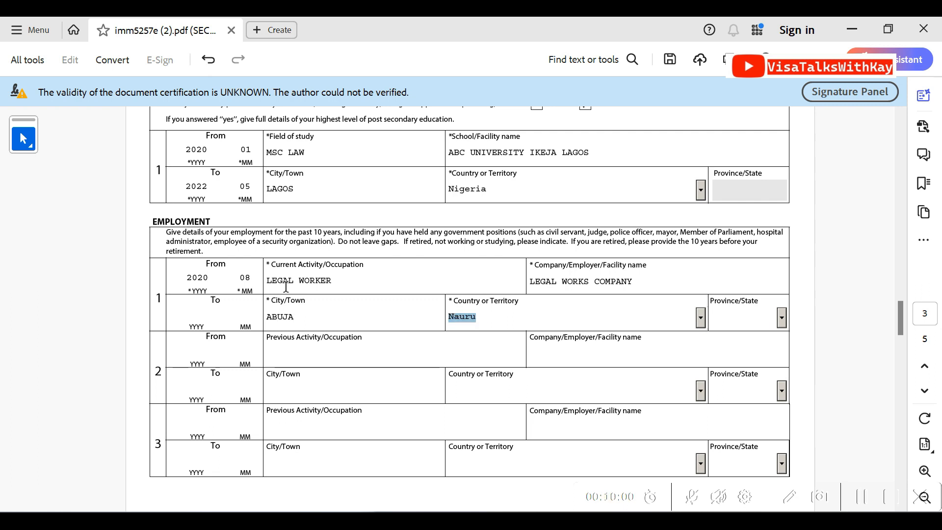
key(Down)
key(Down)
key(Down)
key(Down)
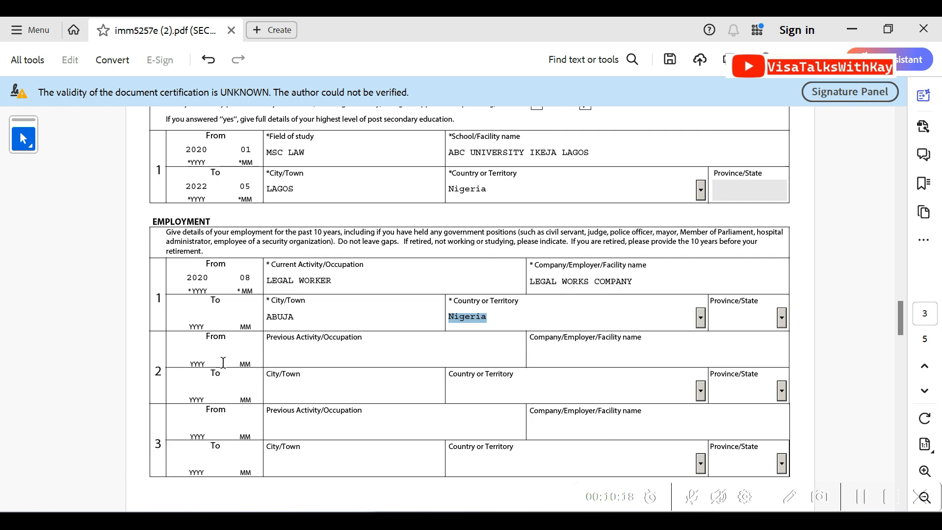
Answer No to background questions 1a and 1b on tuberculosis and physical or mental disorders
drag(897, 316, 894, 352)
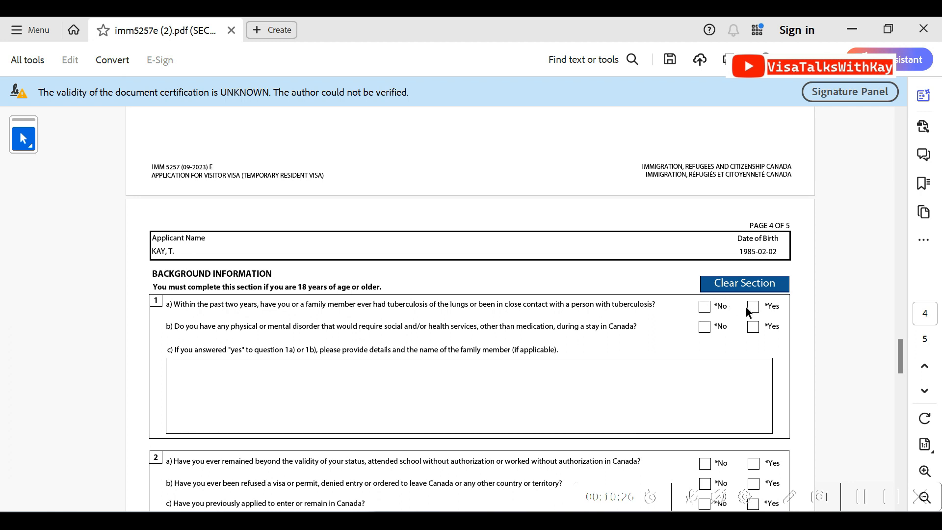
click(704, 306)
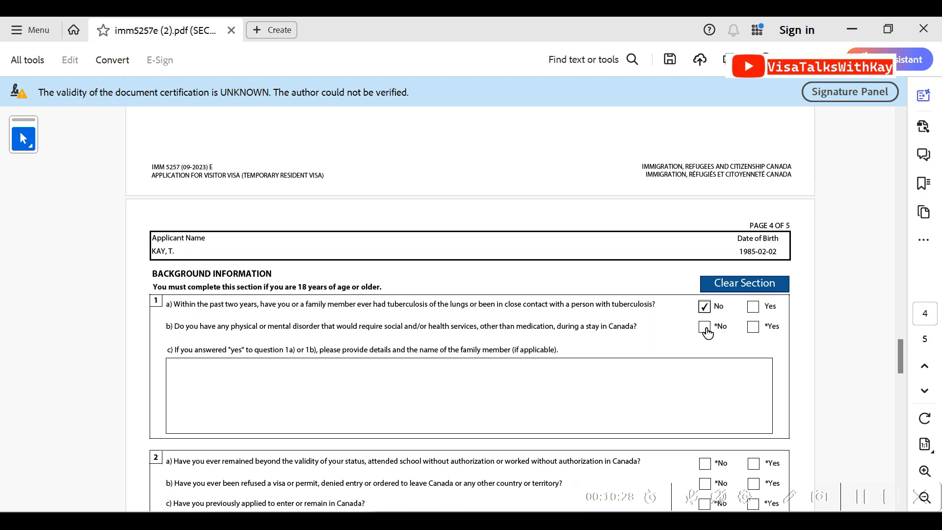
click(707, 332)
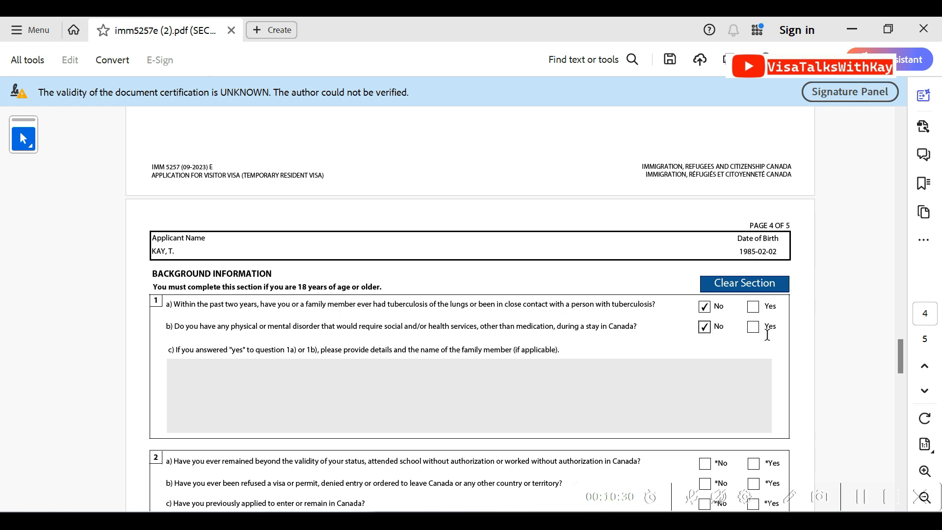
Answer No to background question 2a, Yes to 2b on visa refusals, and No to 2c
drag(900, 349, 897, 368)
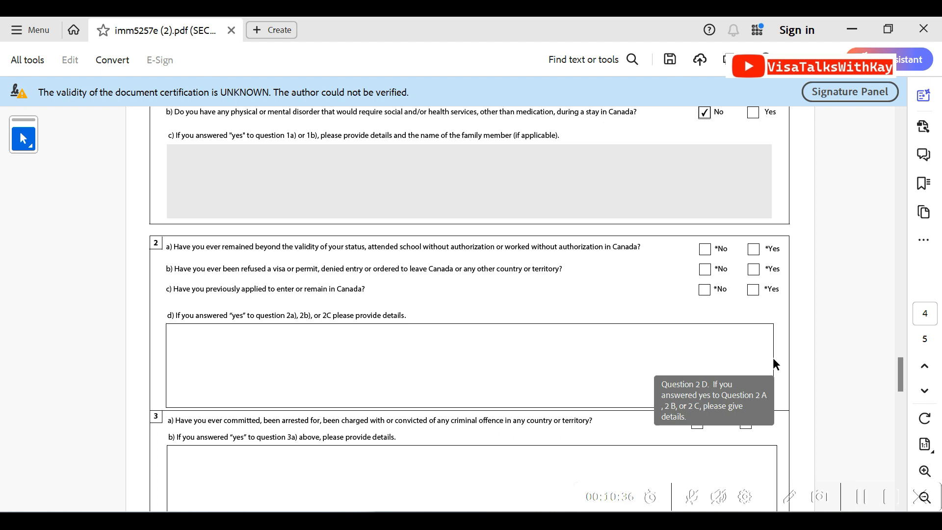
click(704, 251)
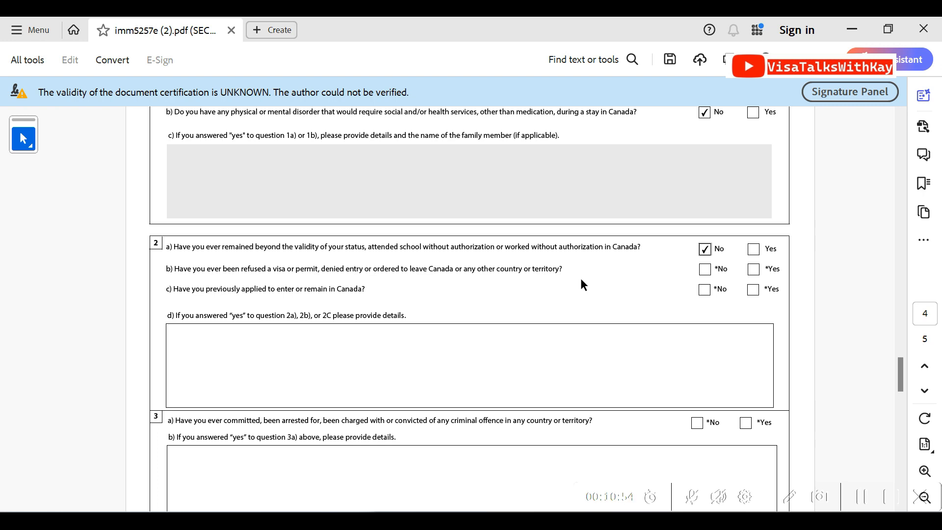
click(753, 270)
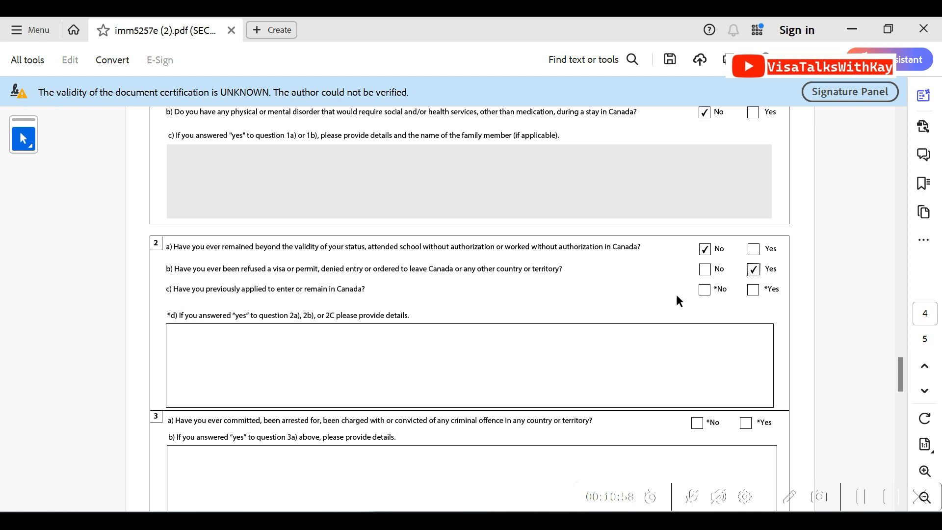
click(703, 290)
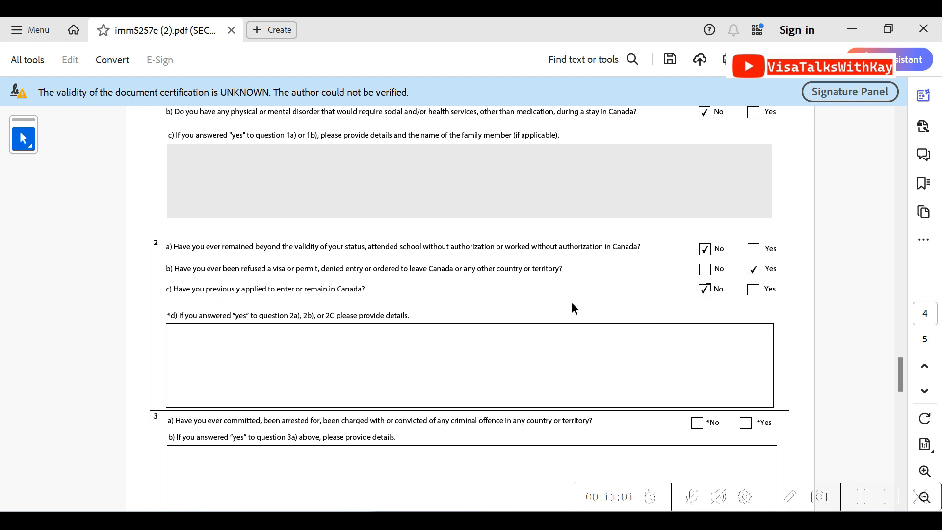
Enter the refusal details in question 2d as PREVIOUSLY REFUSED US VISA IN 2020, UK VISA IN 2021, FRANCE VISA IN 2023
click(470, 333)
text(PREVIOUSLY REFUSED)
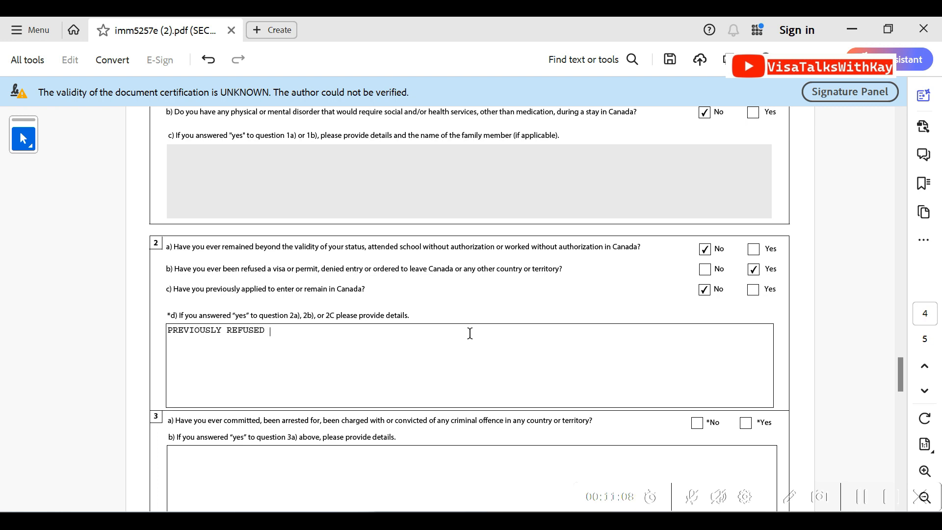
text( US VISA IN 2020, UK VISA IN 2021)
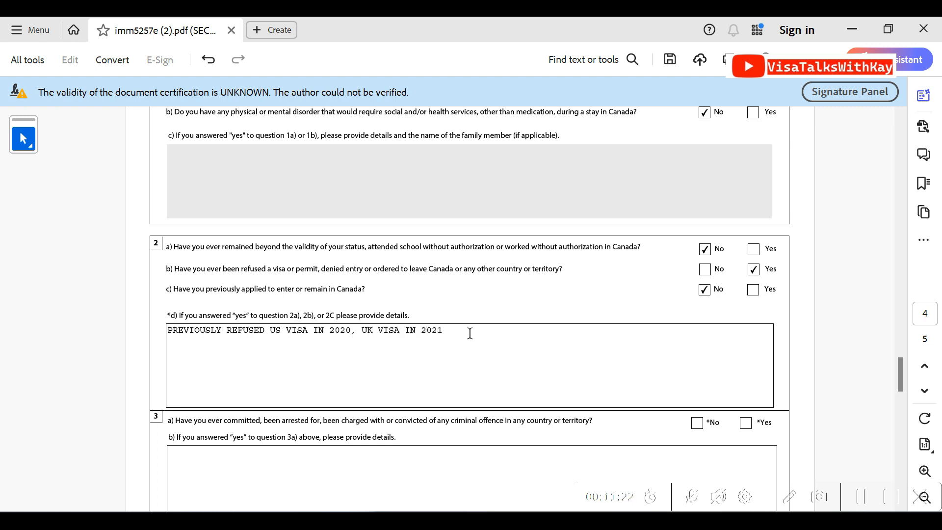
text(, FRANCE VISA IN 2023)
Answer No to background questions 3a, 4a, 5 and 6 on offences, military service, violent organizations and ill treatment
drag(902, 376, 904, 394)
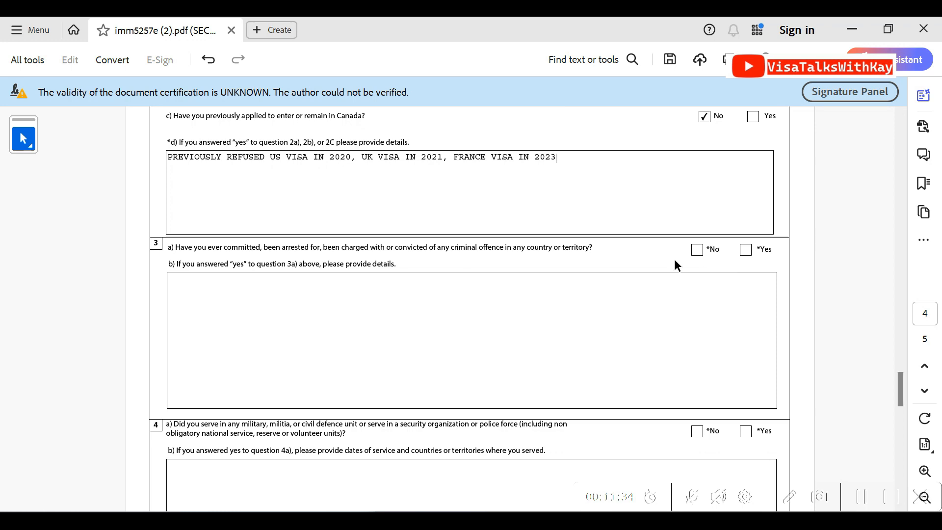
click(695, 251)
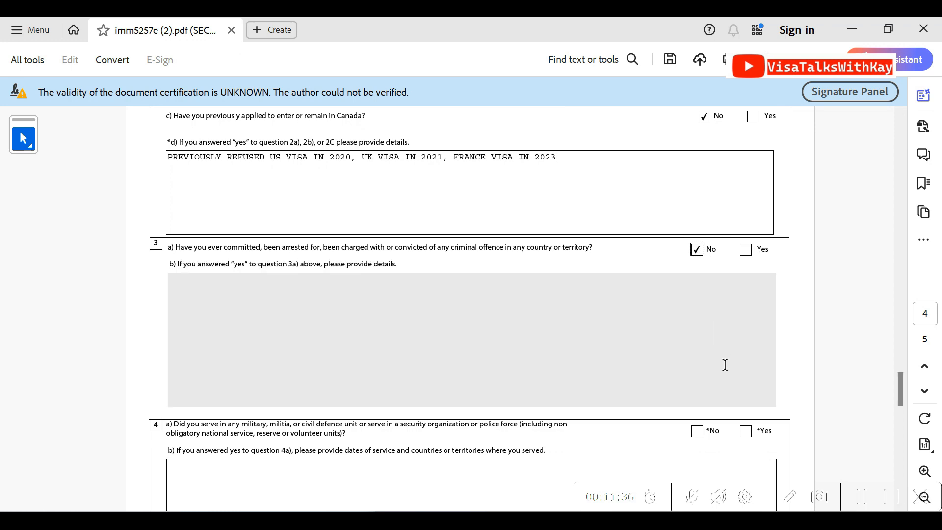
click(696, 432)
drag(903, 387, 901, 410)
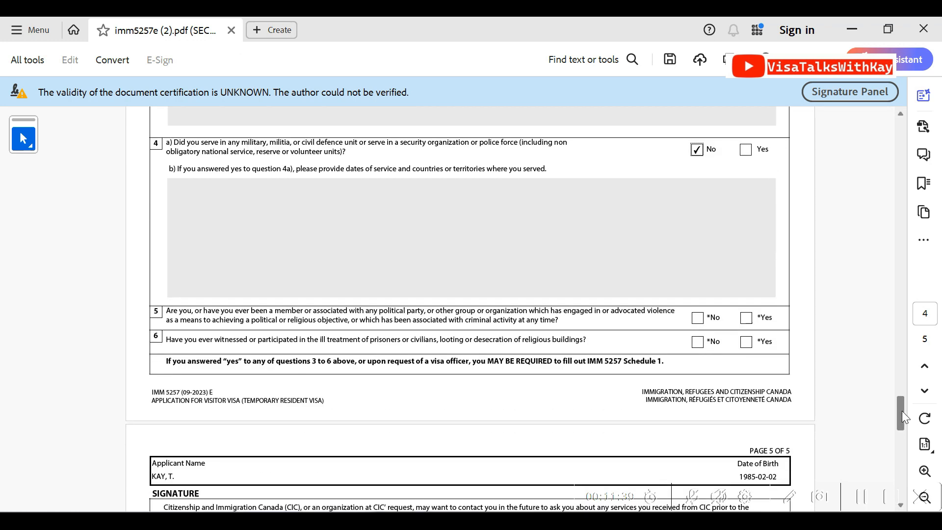
click(697, 318)
click(697, 342)
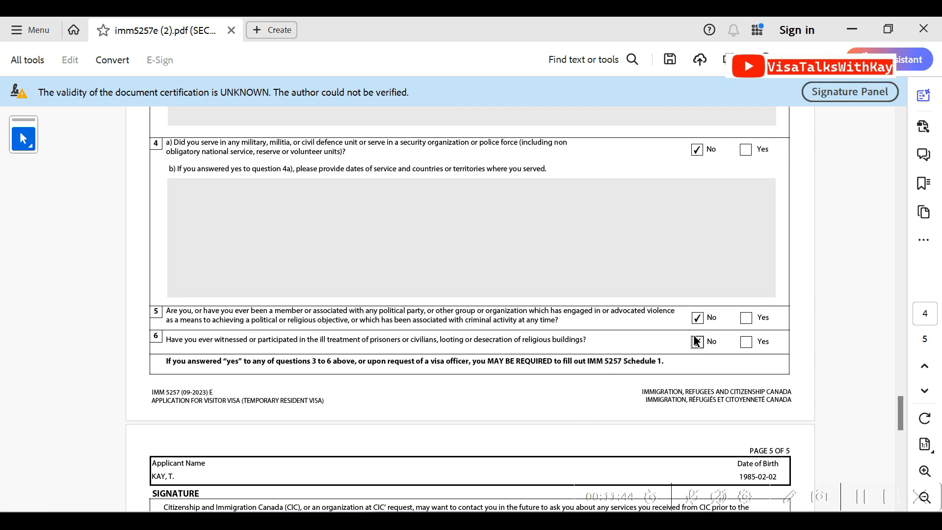
Answer Yes to being contacted by CIC in the future and set the signature date to May 17, 2024
drag(896, 415, 899, 441)
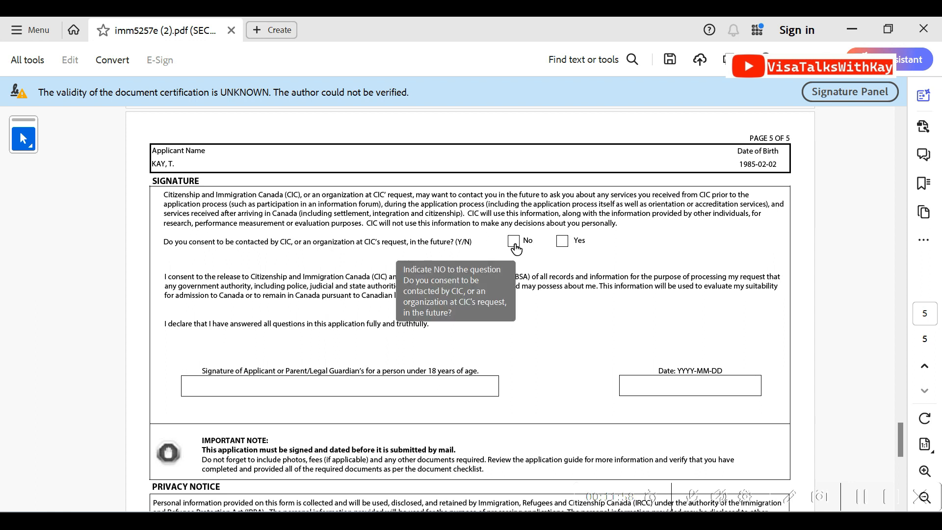
click(564, 242)
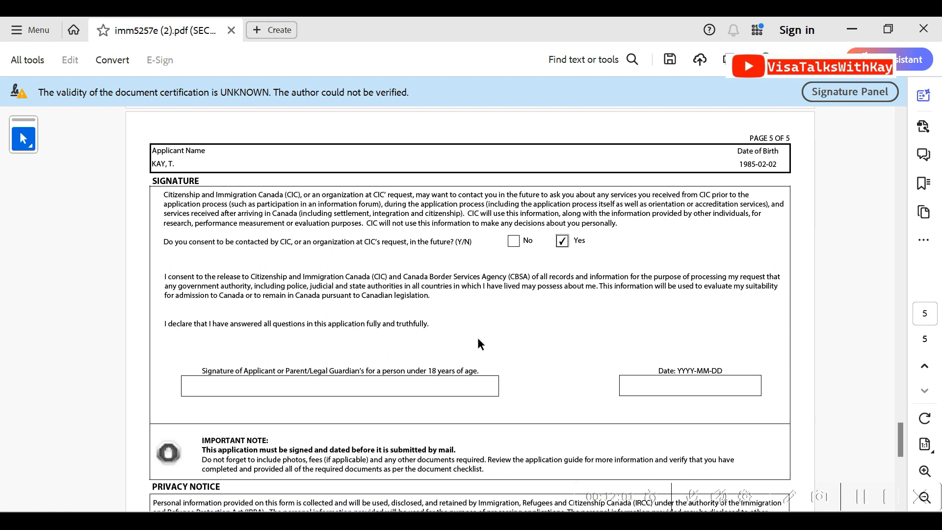
click(655, 386)
click(768, 387)
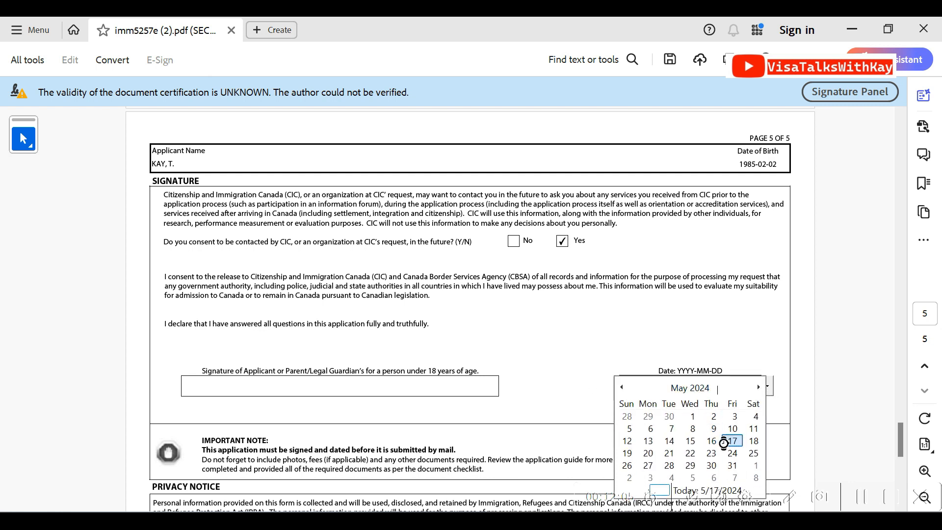
click(726, 438)
Validate the form and enter 7000 CAD as the missing funds available for the stay
drag(898, 434, 895, 462)
click(489, 382)
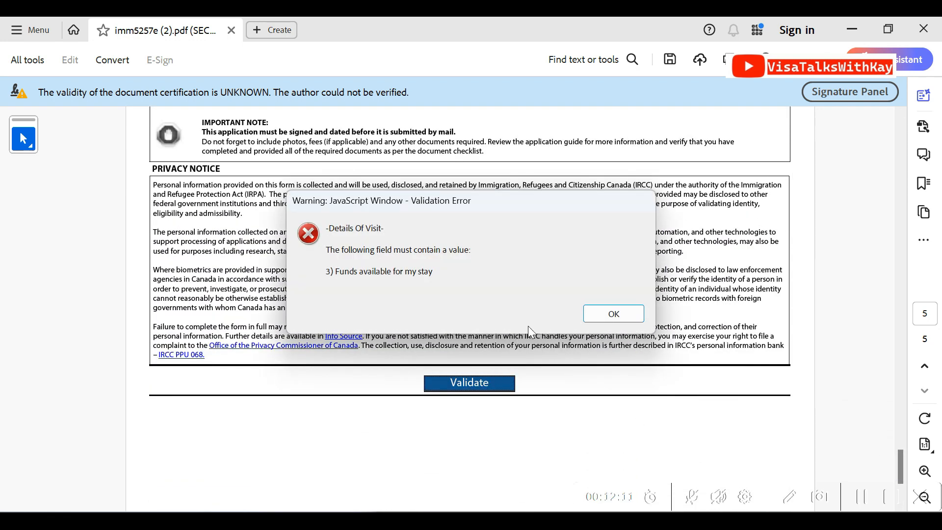
click(631, 319)
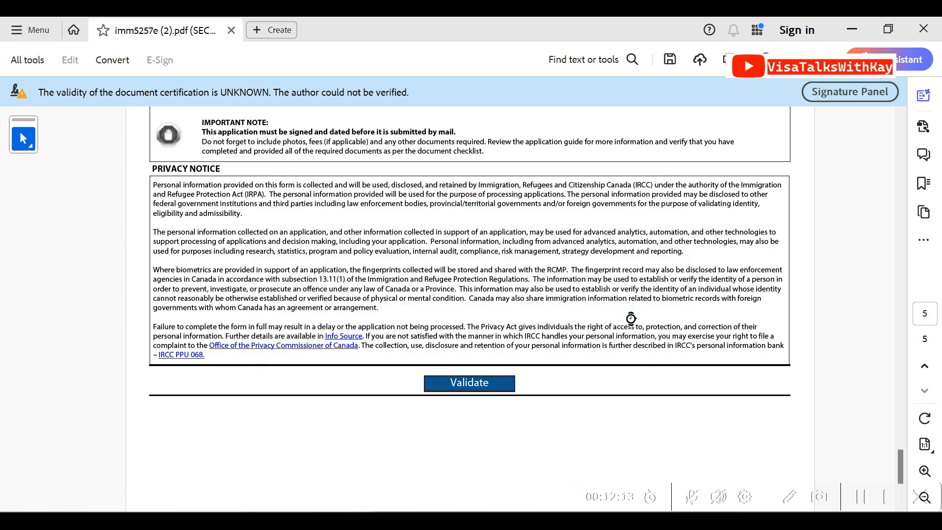
text(7000)
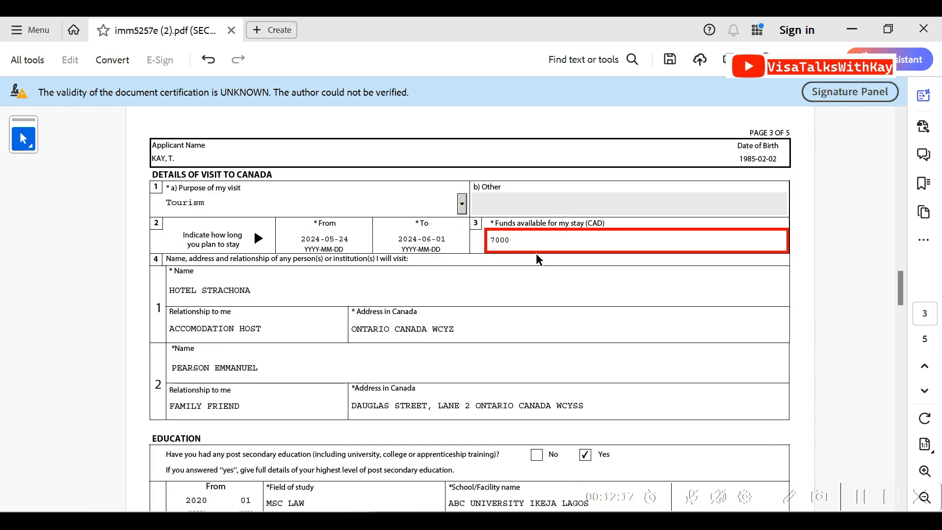
Validate the completed application form again and acknowledge the message
drag(899, 283, 888, 430)
scroll(716, 402, down, 10)
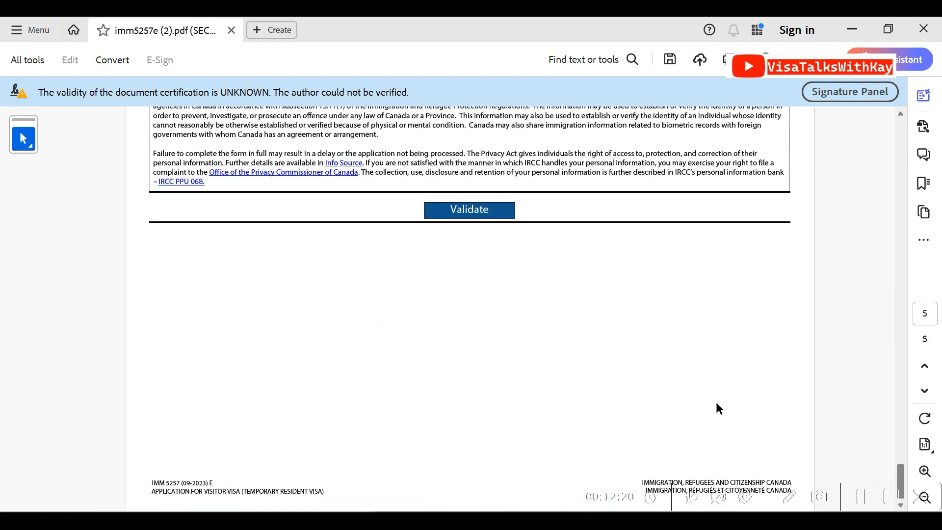
click(506, 208)
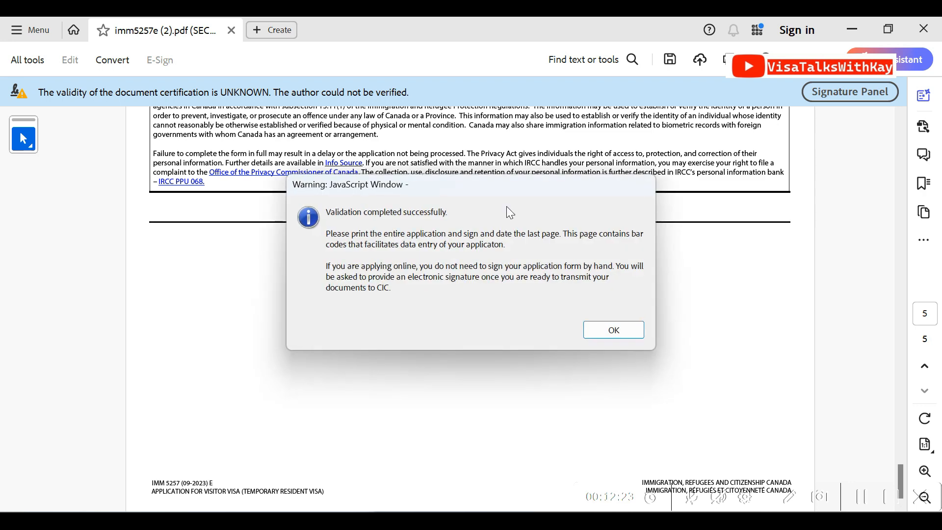
click(608, 340)
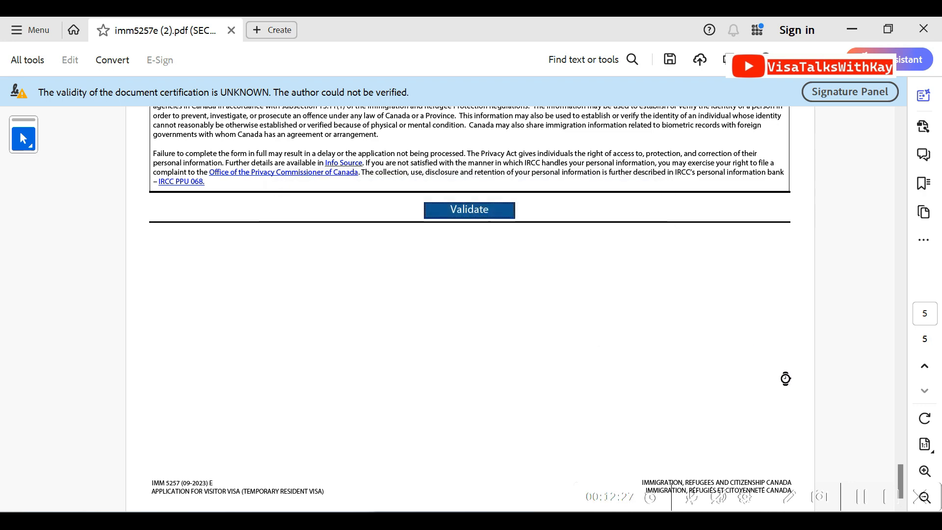
Examine the barcode page at the end of the form and the validation status on its first page
scroll(892, 407, up, 10)
mouse_move(896, 387)
mouse_down()
mouse_move(889, 487)
mouse_move(876, 446)
mouse_up()
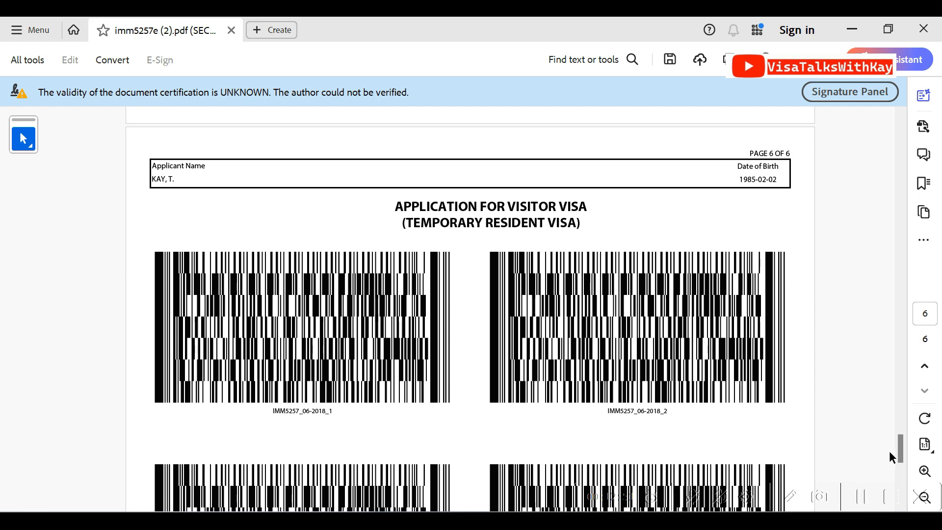
drag(899, 453, 872, 142)
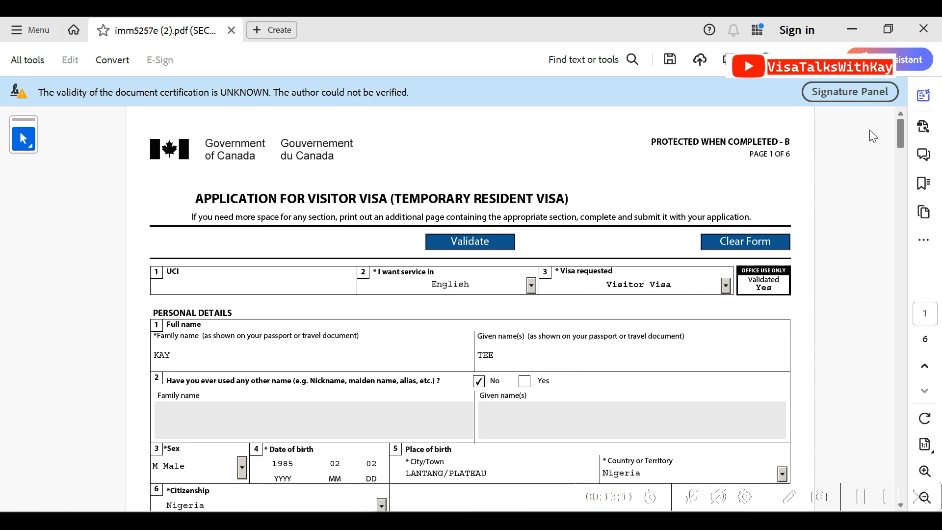